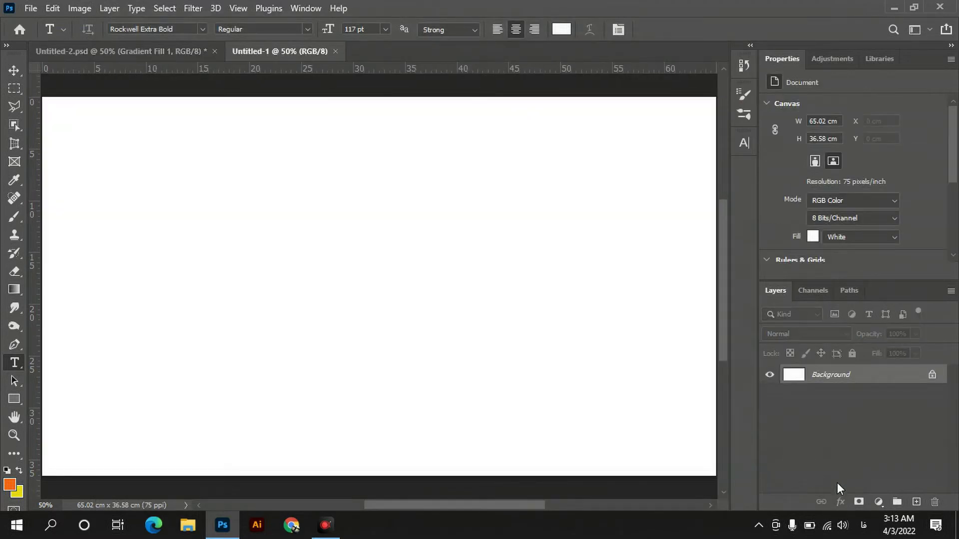
# Step: Create a Gradient Fill layer above the background and choose the black-to-white preset from the Basics gradients
pyautogui.click(879, 501)
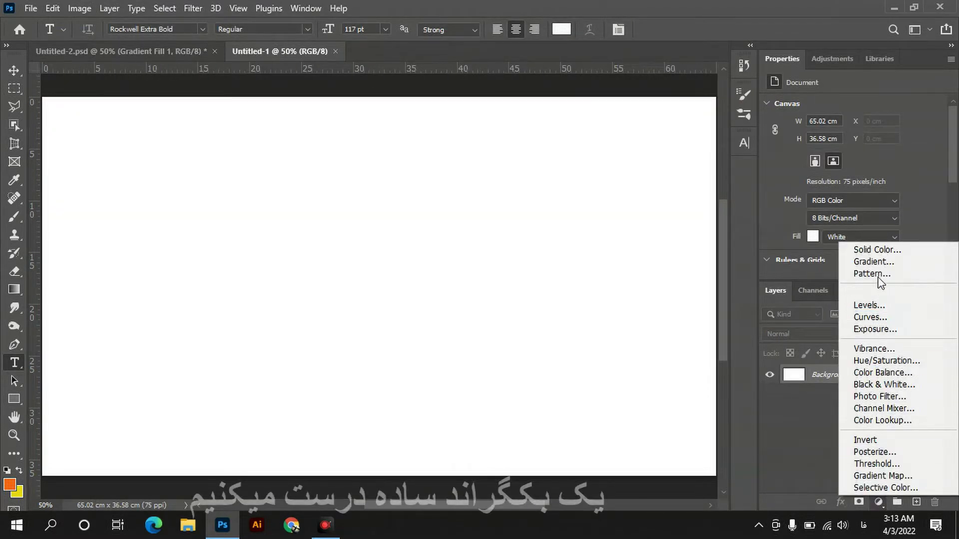
pyautogui.click(869, 261)
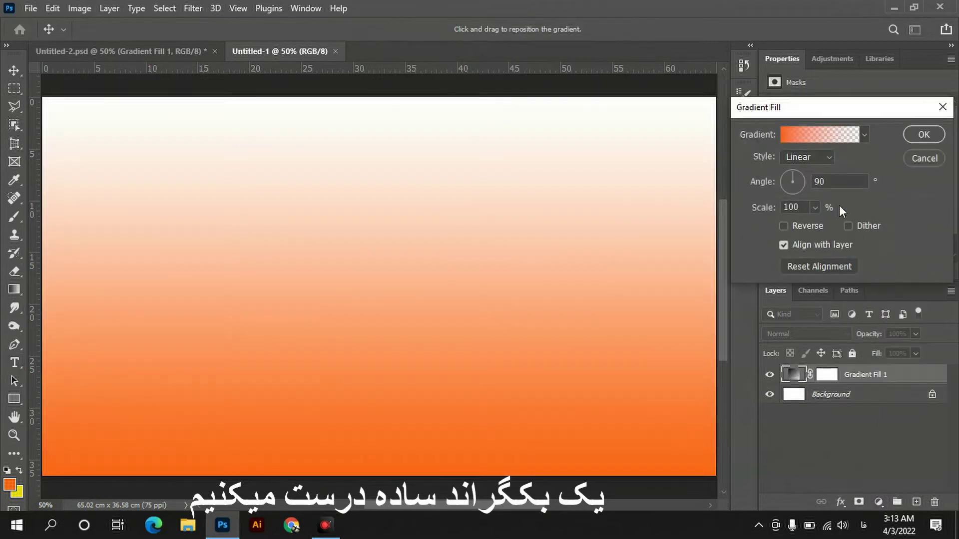
pyautogui.click(828, 139)
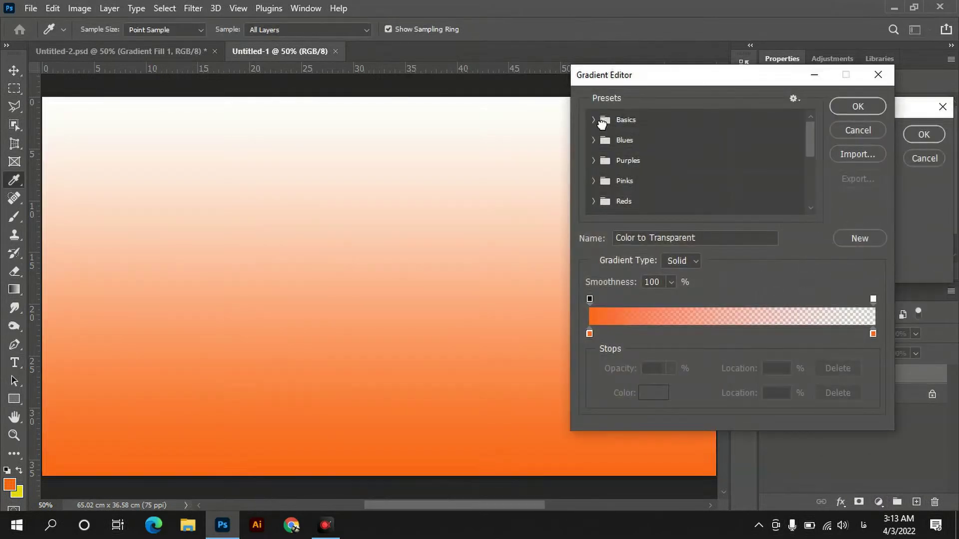
pyautogui.click(599, 120)
pyautogui.click(658, 147)
# Step: Set the gradient's starting colour stop to brown ae9575
pyautogui.click(589, 333)
pyautogui.click(649, 392)
pyautogui.write('ae9575')
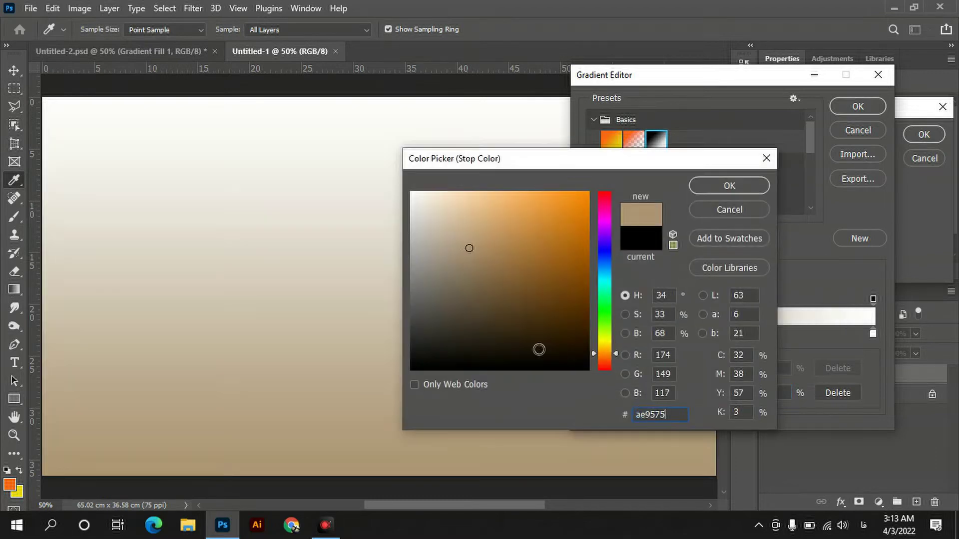
pyautogui.click(728, 186)
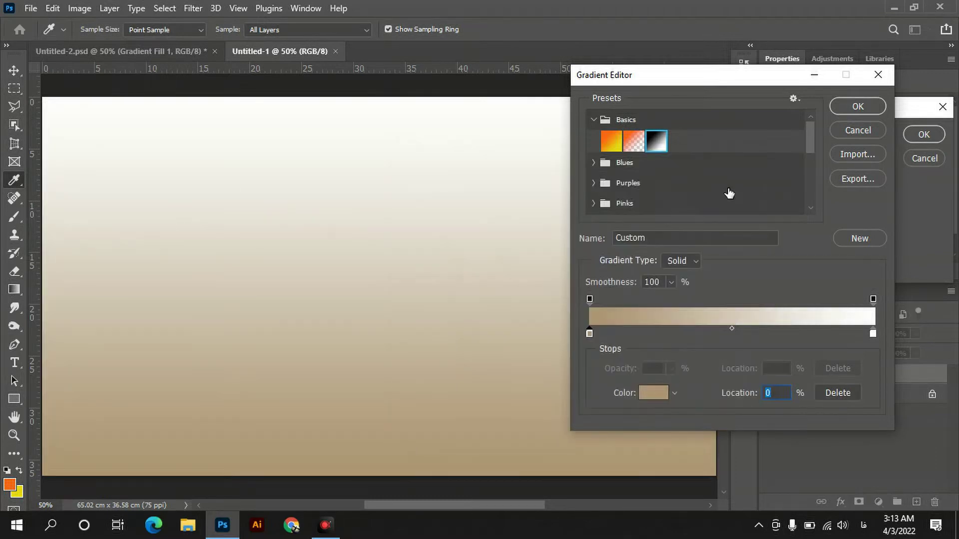
# Step: Set the gradient's end colour stop to ae9575 and raise its brightness to 89%, giving e3c299
pyautogui.click(874, 334)
pyautogui.click(648, 393)
pyautogui.write('ae9575')
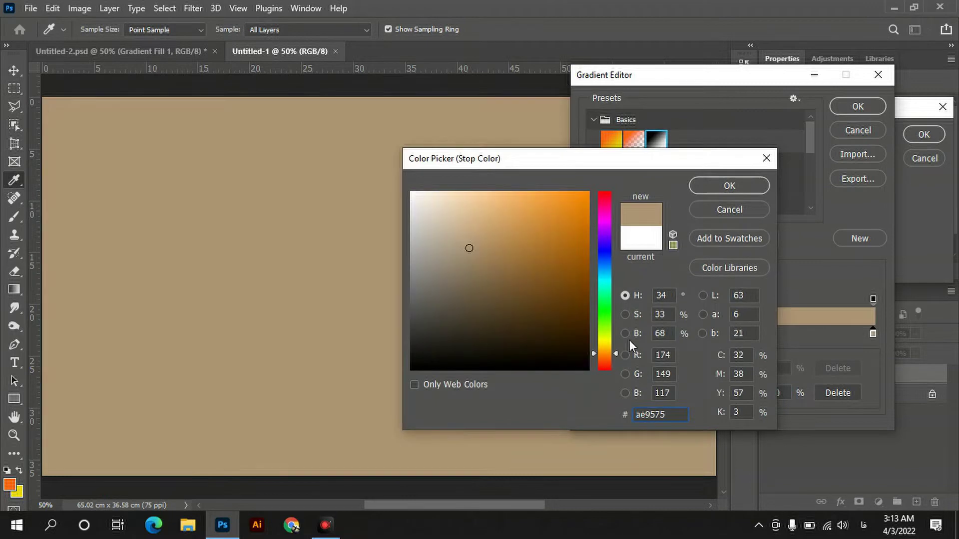
pyautogui.click(624, 331)
pyautogui.moveTo(617, 250); pyautogui.dragTo(628, 209)
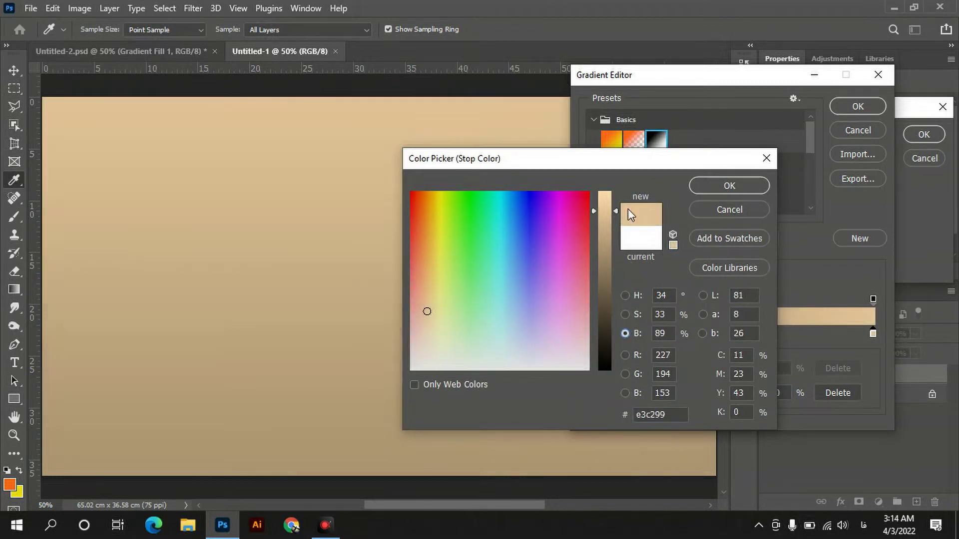
pyautogui.click(727, 190)
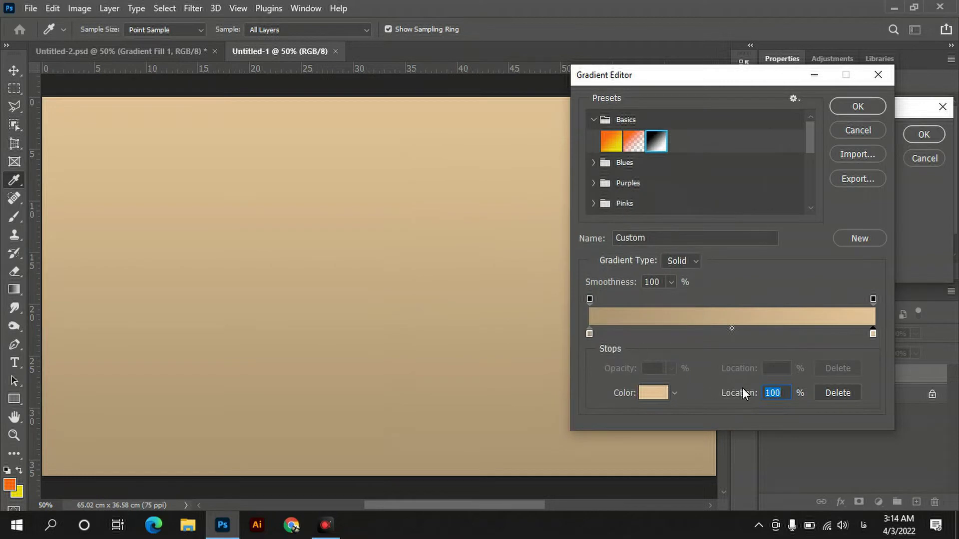
# Step: Place the light colour stop at location 75% and the dark one at 25%, and accept the gradient
pyautogui.write('75')
pyautogui.click(589, 333)
pyautogui.write('25')
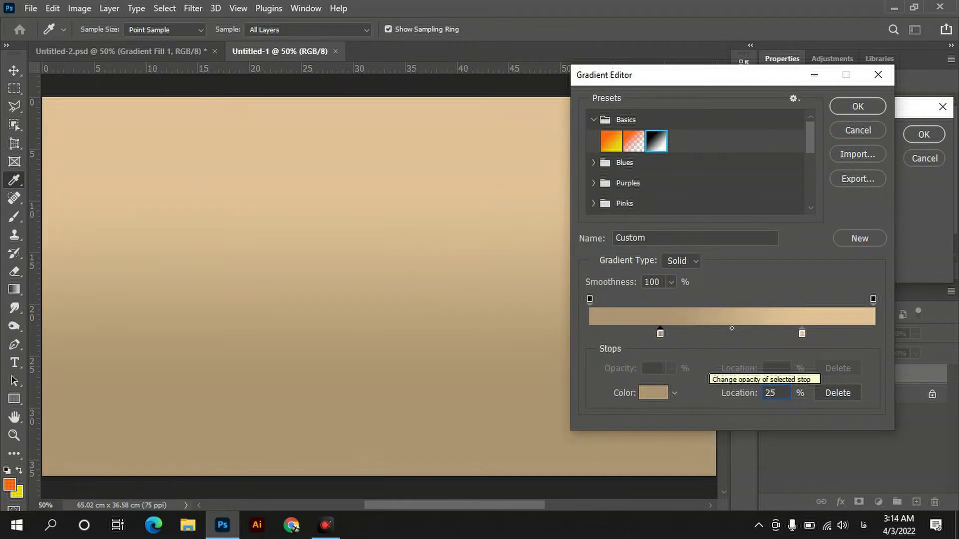
pyautogui.click(854, 107)
# Step: Make the gradient fill Radial and reversed with a scale of 286%, and apply it to the background
pyautogui.click(822, 152)
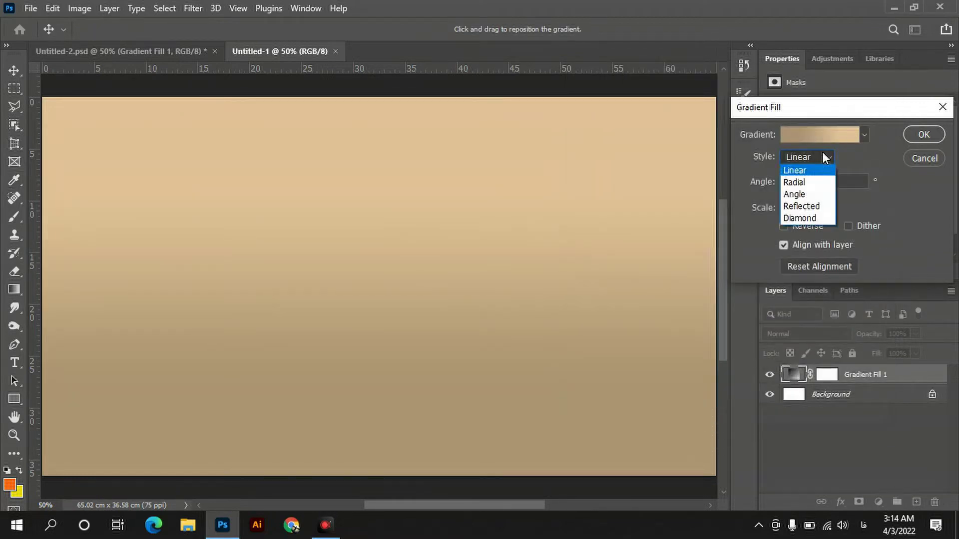
pyautogui.click(809, 180)
pyautogui.click(783, 226)
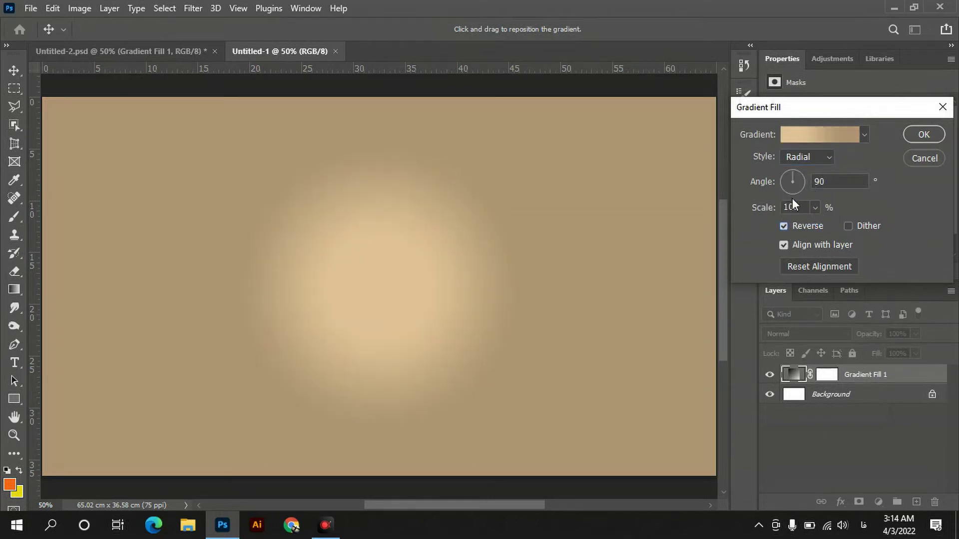
pyautogui.click(814, 208)
pyautogui.moveTo(813, 224); pyautogui.dragTo(825, 224)
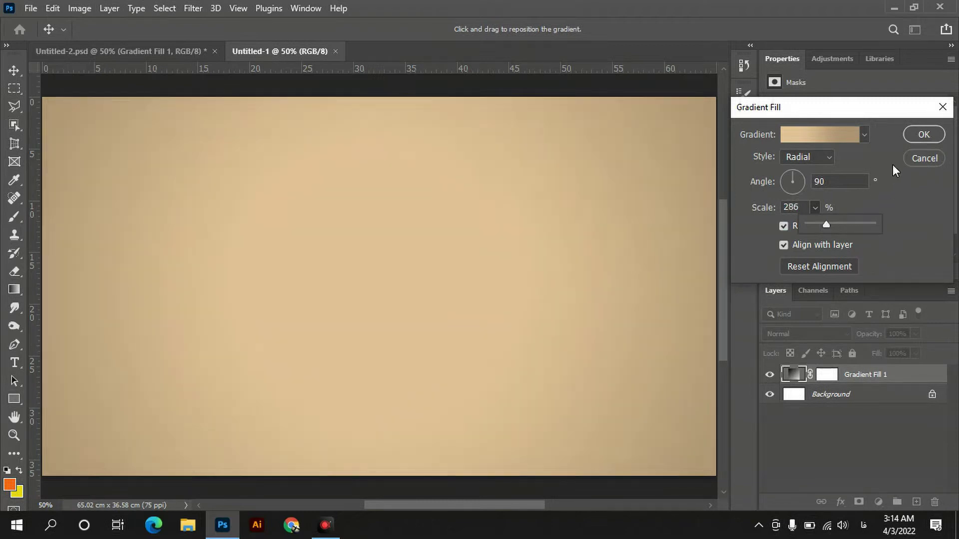
pyautogui.click(916, 137)
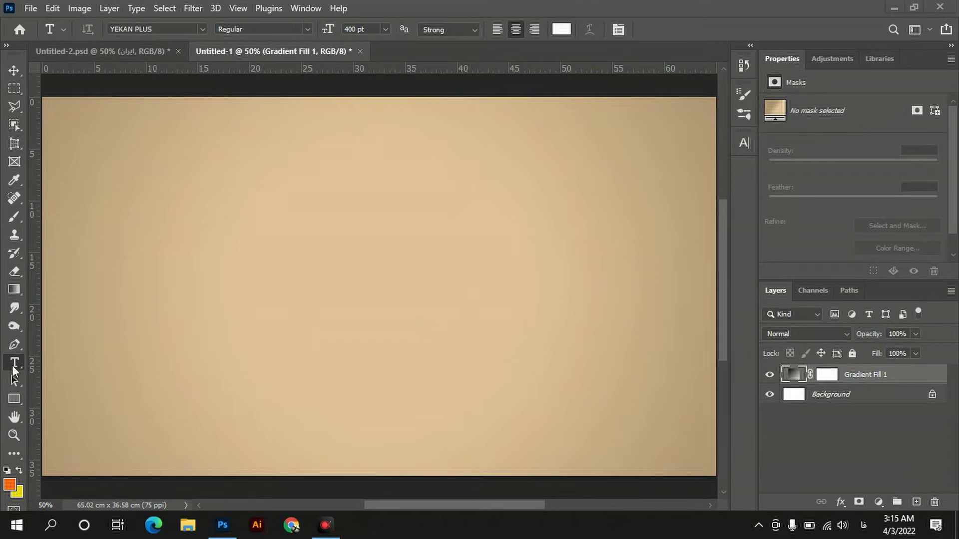
# Step: Add the text "ایران" near the middle of the canvas with the Type tool
pyautogui.click(370, 277)
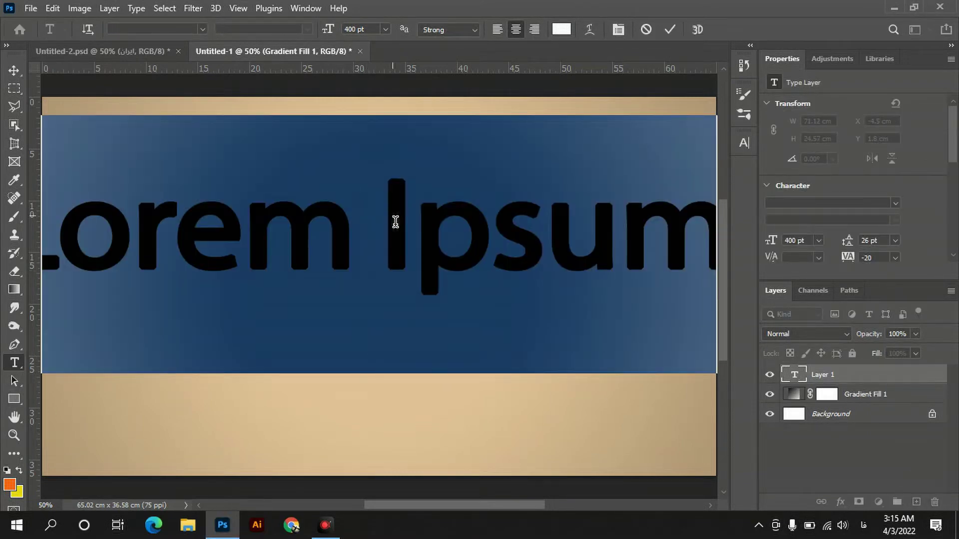
pyautogui.write('ایر')
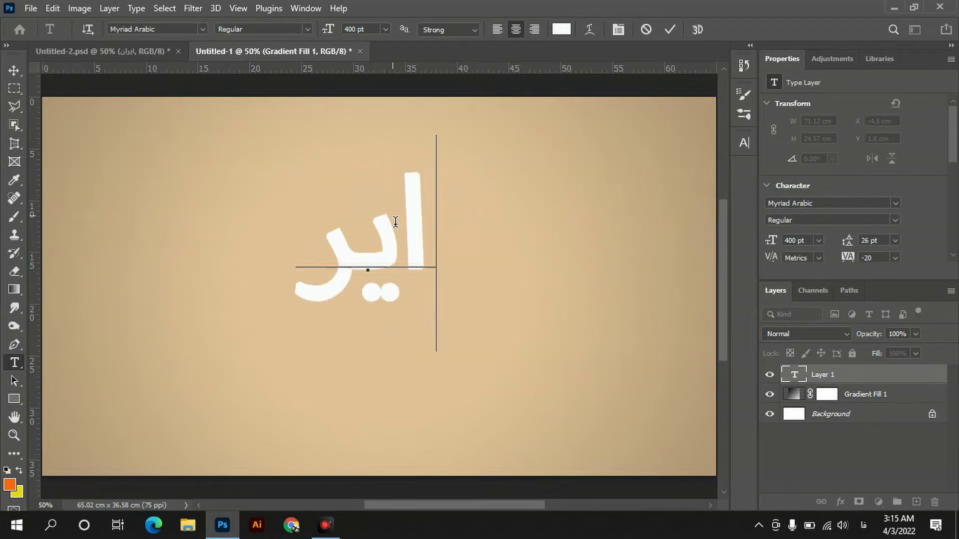
pyautogui.write('ان')
# Step: Change the font of the whole word ایران to YEKAN PLUS and commit the text
pyautogui.hotkey('ctrl', 'a')
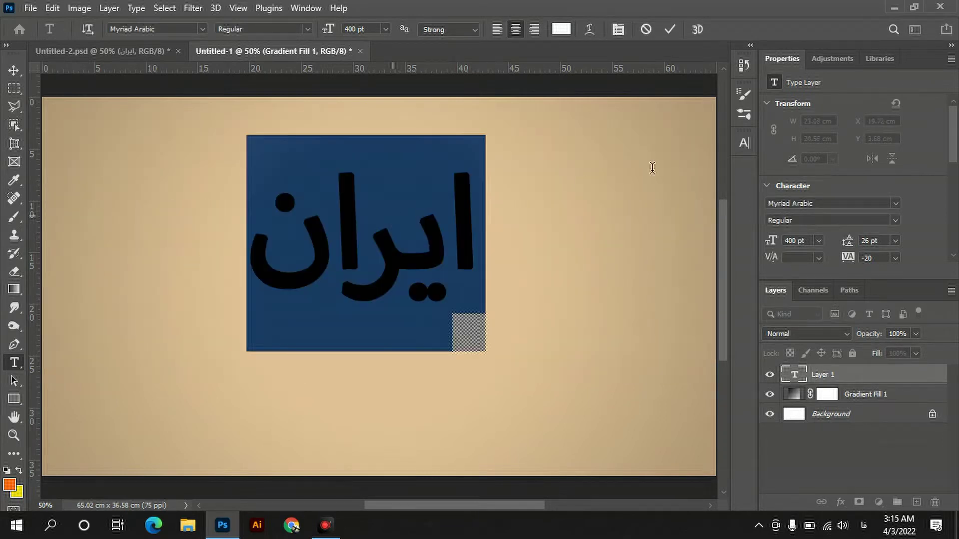
pyautogui.click(744, 143)
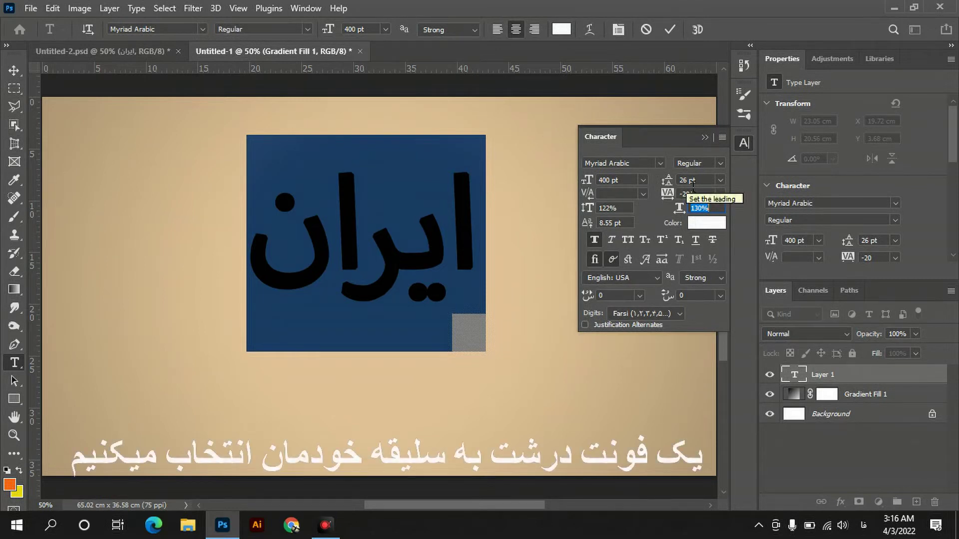
pyautogui.click(660, 164)
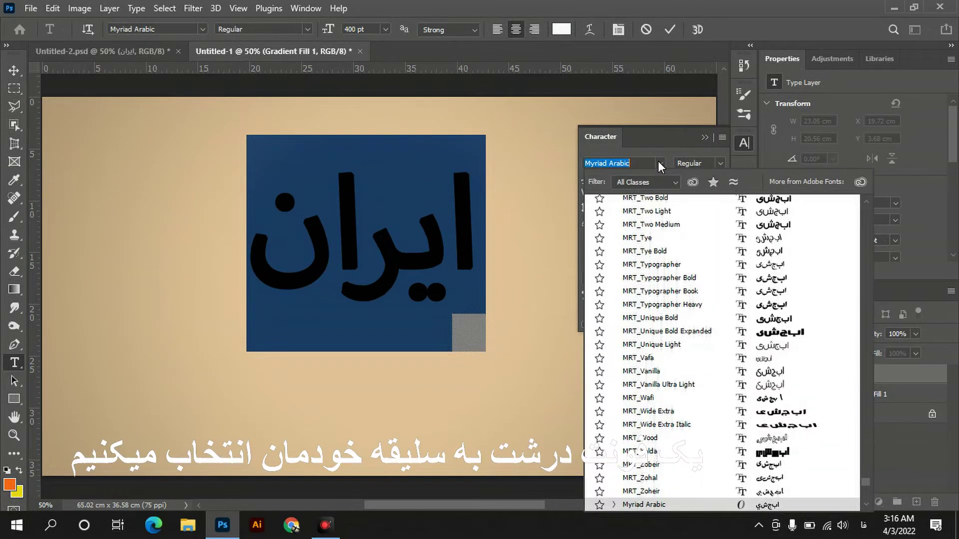
pyautogui.moveTo(865, 482); pyautogui.dragTo(864, 183)
pyautogui.moveTo(865, 233); pyautogui.dragTo(861, 203)
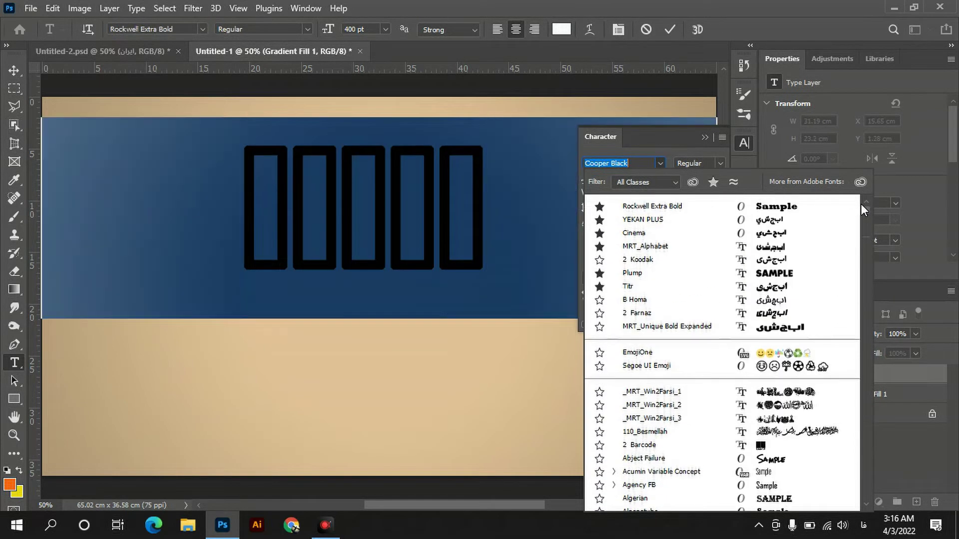
pyautogui.click(696, 220)
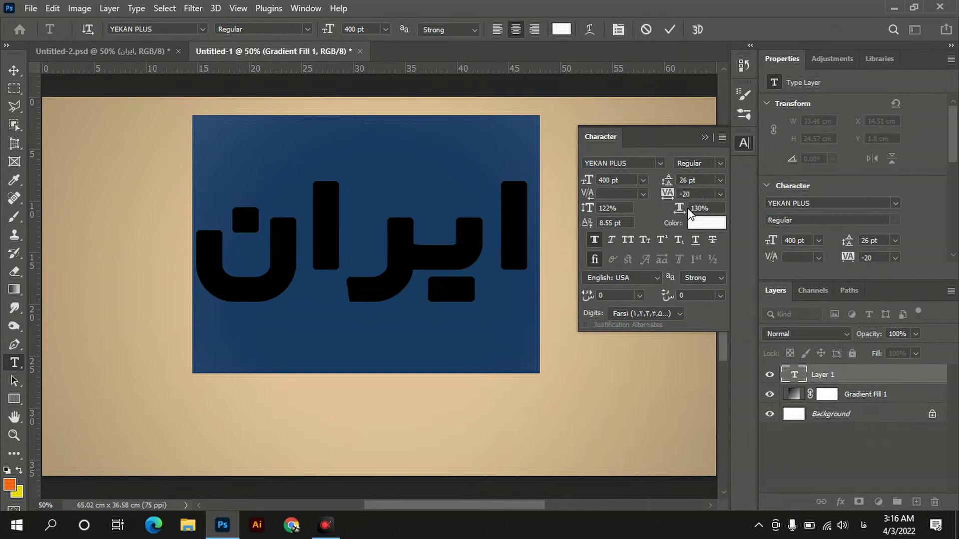
pyautogui.click(703, 137)
pyautogui.click(669, 30)
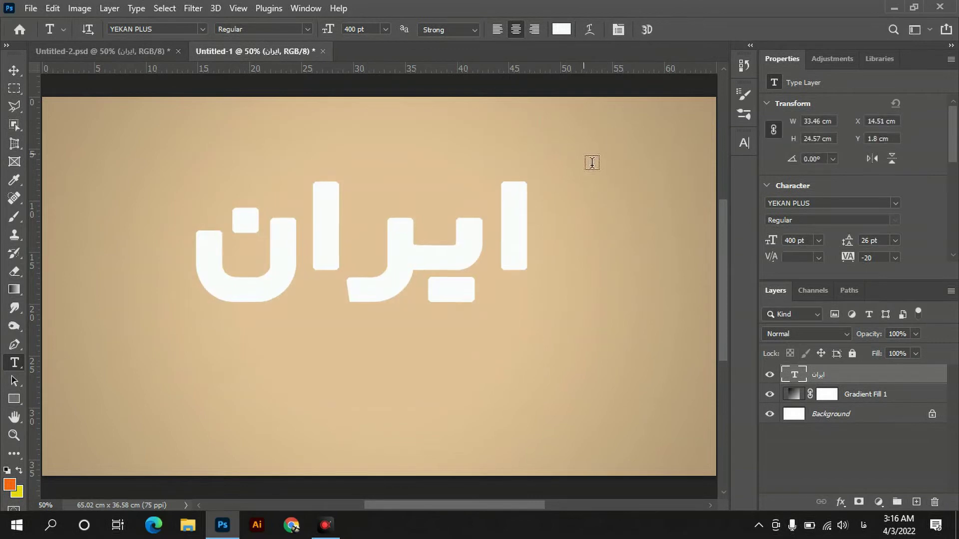
# Step: Move the ایران text down towards the canvas centre, to about X 15.1 cm and Y 5.1 cm
pyautogui.doubleClick(296, 235)
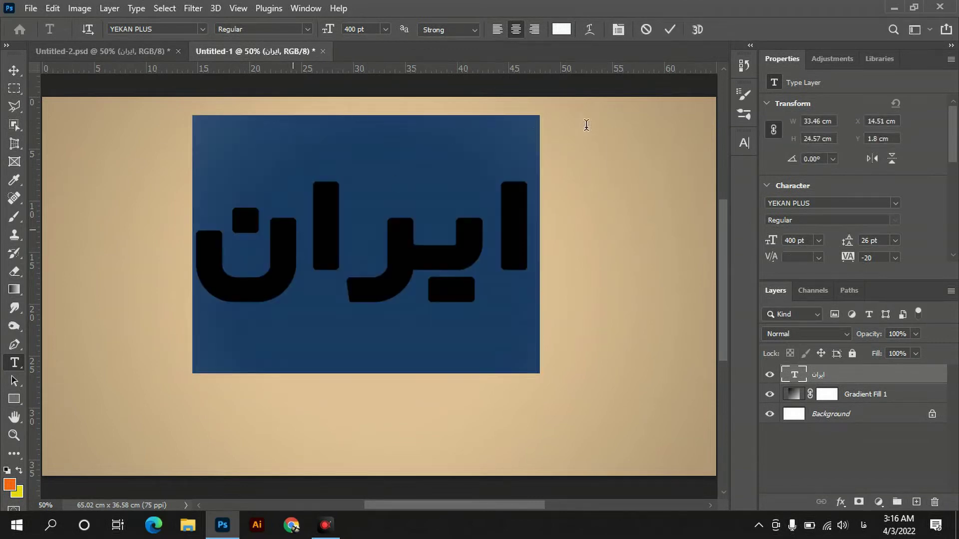
pyautogui.moveTo(451, 109); pyautogui.dragTo(455, 143)
pyautogui.click(669, 29)
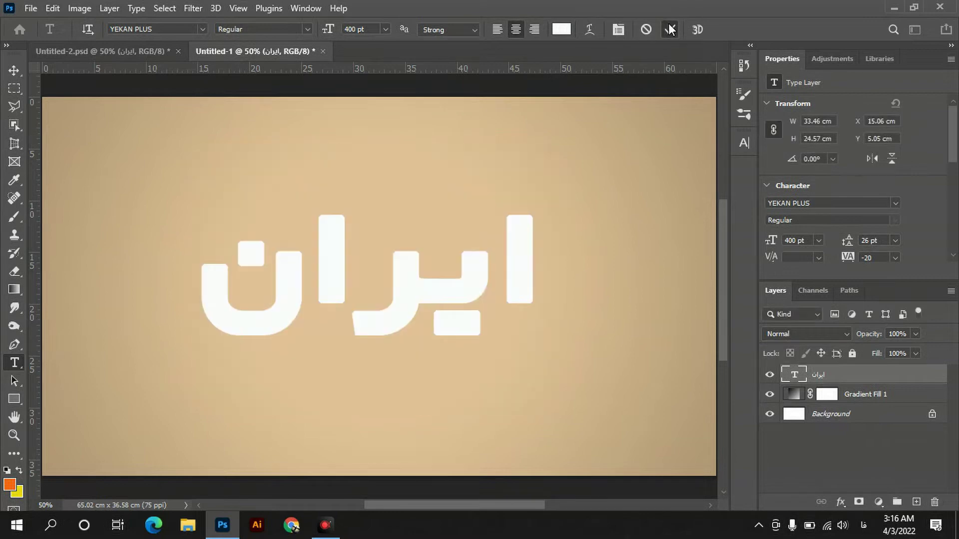
# Step: Convert the ایران text layer to a Smart Object
pyautogui.rightClick(846, 372)
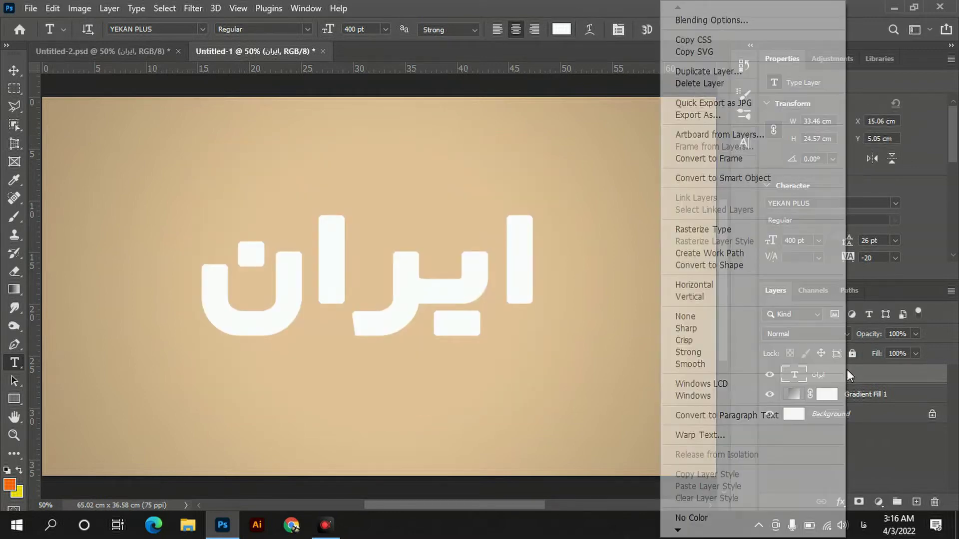
pyautogui.click(734, 179)
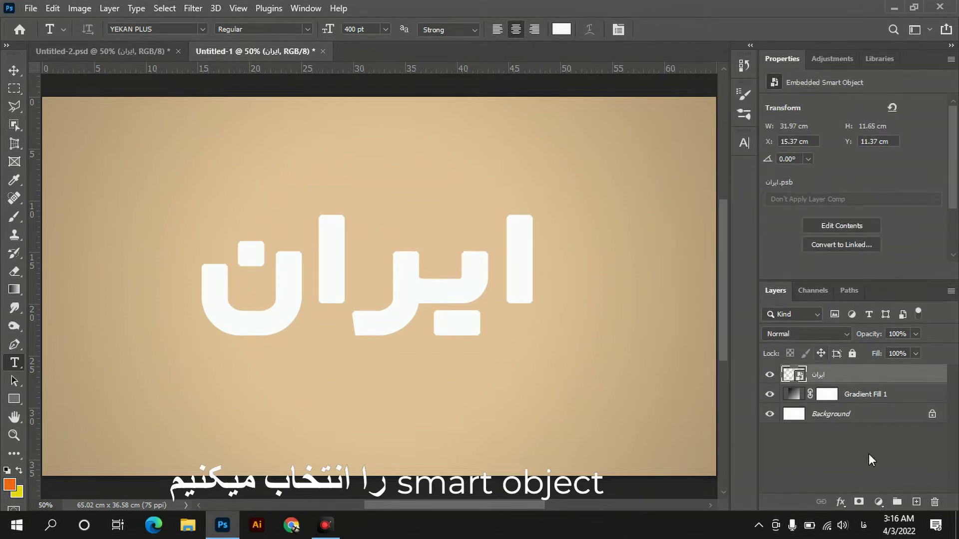
# Step: Duplicate the ایران smart object and place the copy inside a new layer group
pyautogui.hotkey('ctrl', 'j')
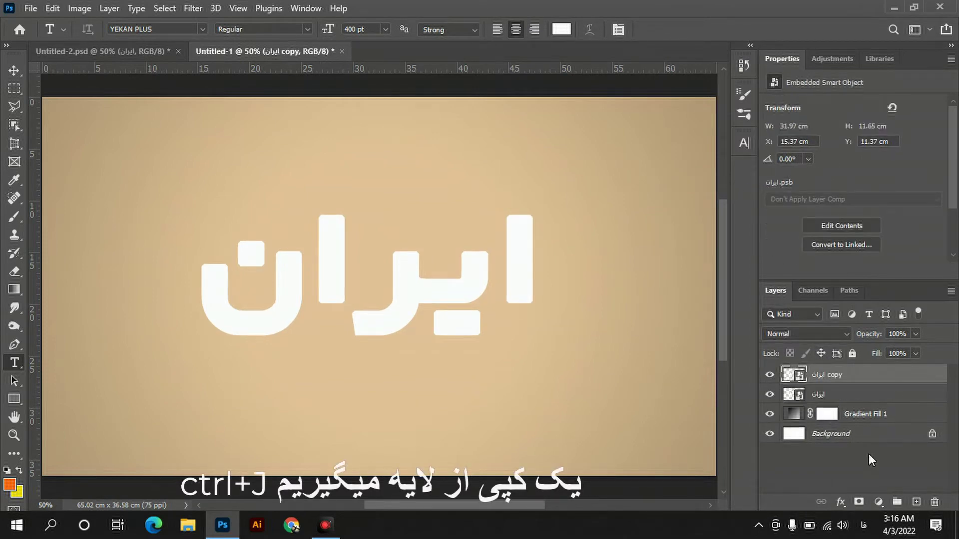
pyautogui.click(897, 502)
pyautogui.moveTo(824, 399); pyautogui.dragTo(835, 389)
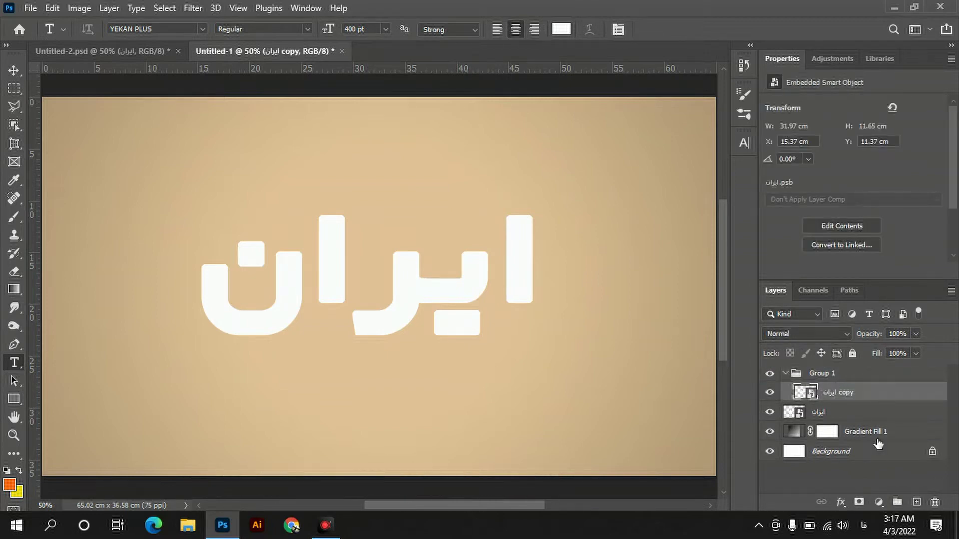
# Step: Add a Color Overlay in light grey e3e2e1, Normal mode and 100% opacity, to the copied ایران layer
pyautogui.click(841, 502)
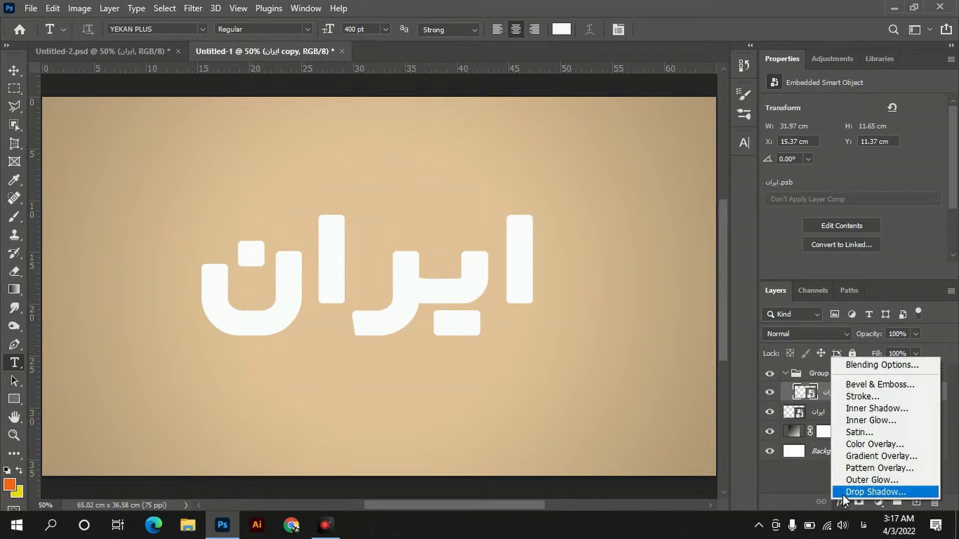
pyautogui.click(863, 366)
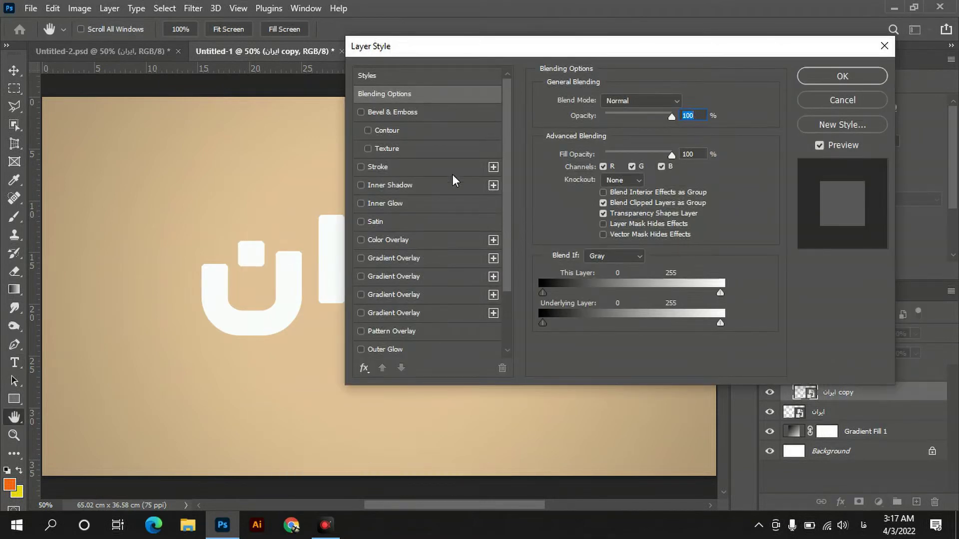
pyautogui.moveTo(507, 202); pyautogui.dragTo(505, 220)
pyautogui.click(397, 214)
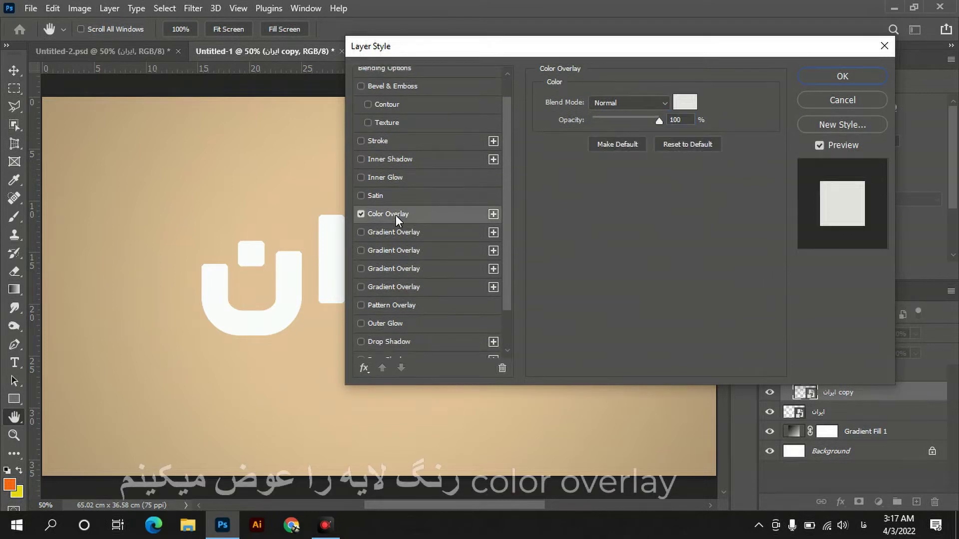
pyautogui.moveTo(590, 46); pyautogui.dragTo(602, 62)
pyautogui.click(698, 120)
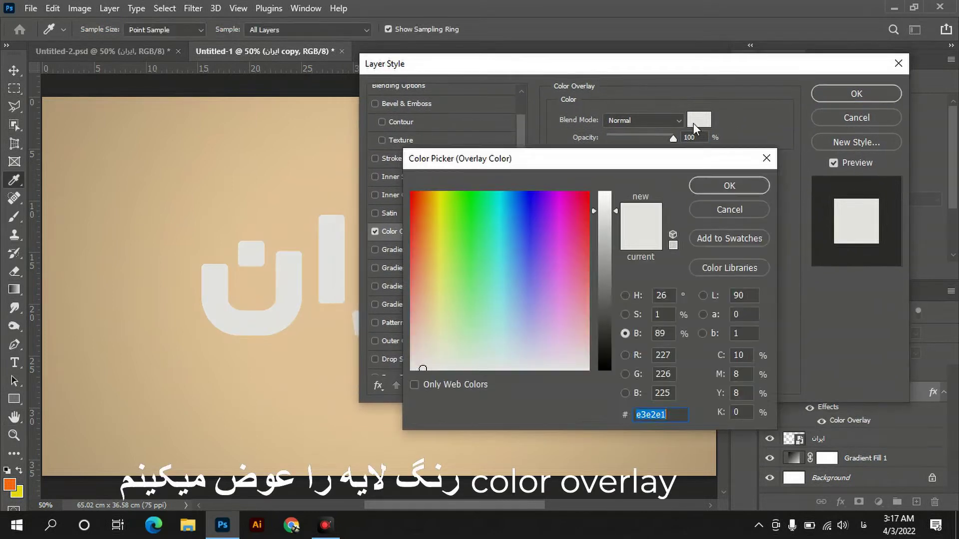
pyautogui.click(657, 416)
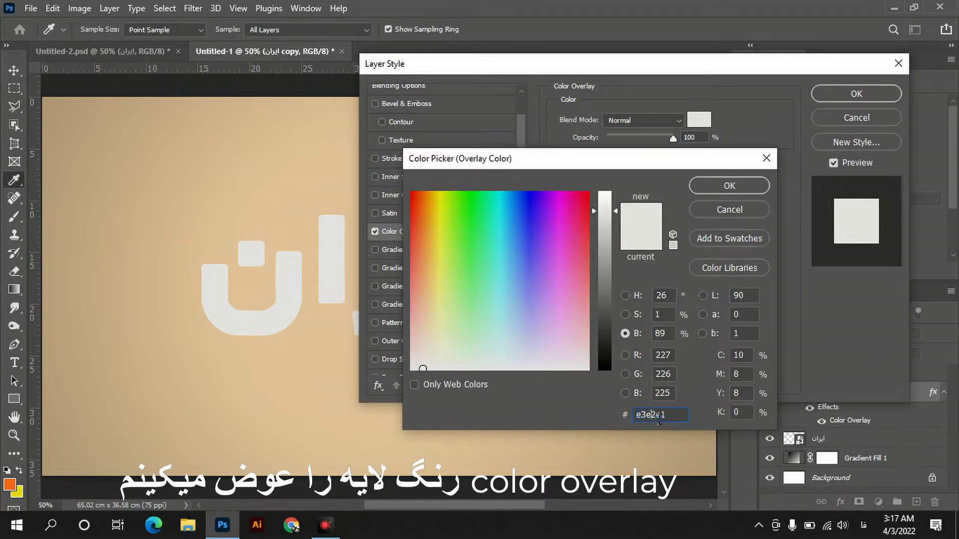
pyautogui.click(729, 187)
# Step: Add a Stroke to the copied ایران layer and set its colour to near-white fefdfc
pyautogui.moveTo(657, 64); pyautogui.dragTo(726, 64)
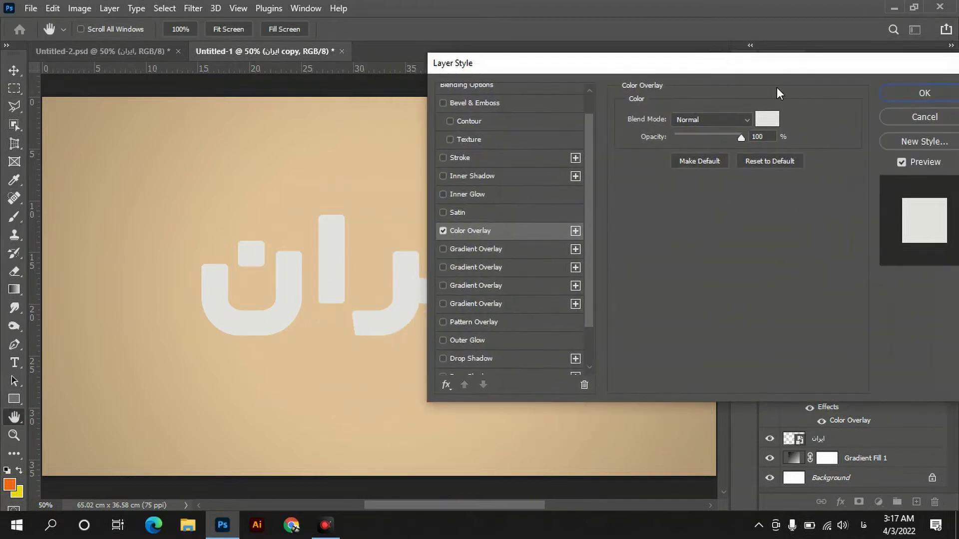
pyautogui.scroll(1, 589, 178)
pyautogui.click(500, 174)
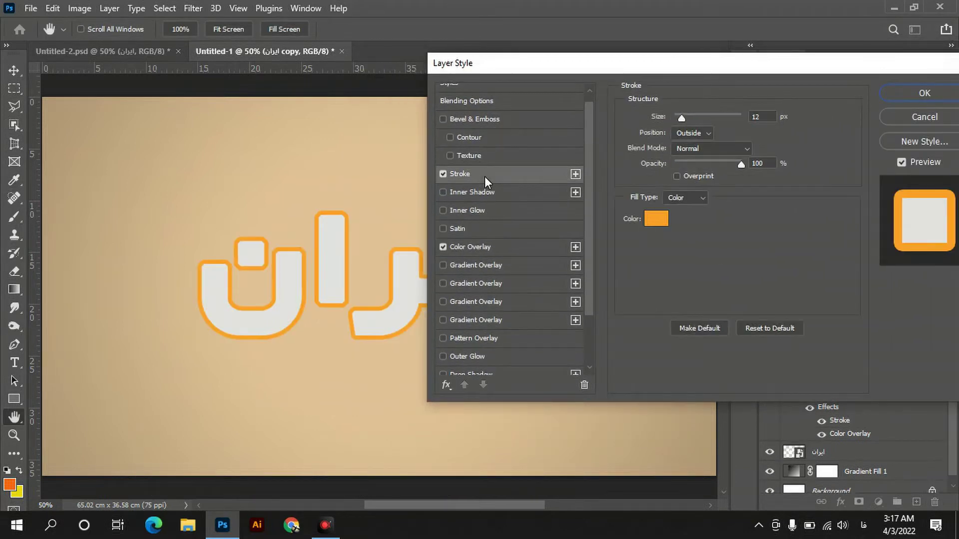
pyautogui.click(657, 220)
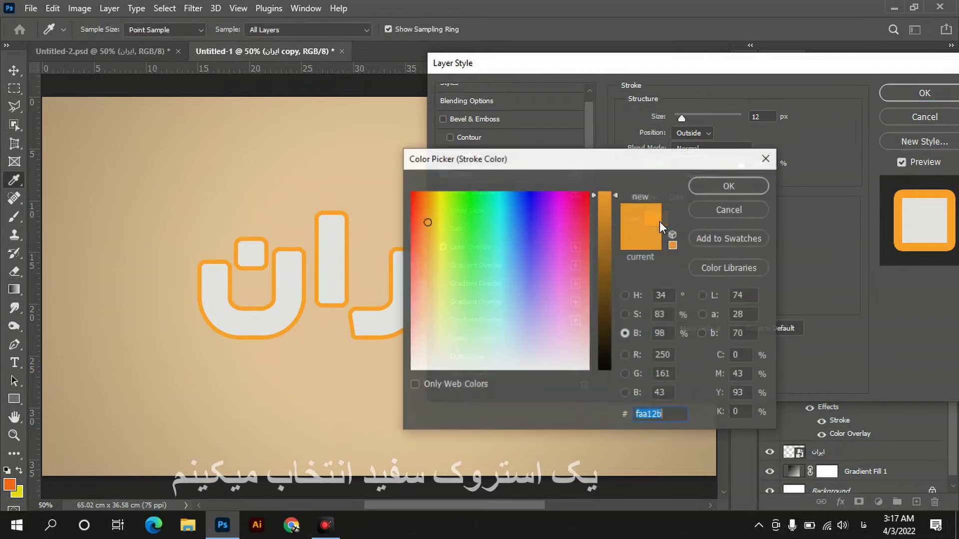
pyautogui.click(625, 296)
pyautogui.click(419, 199)
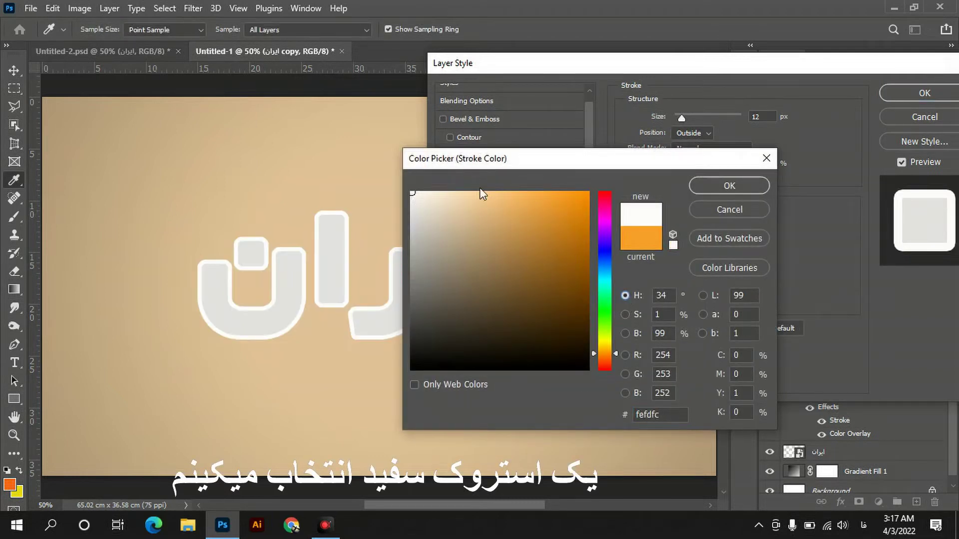
pyautogui.click(700, 186)
# Step: Set the white stroke's position to Inside and its size to 13 px, and apply the layer style
pyautogui.click(700, 134)
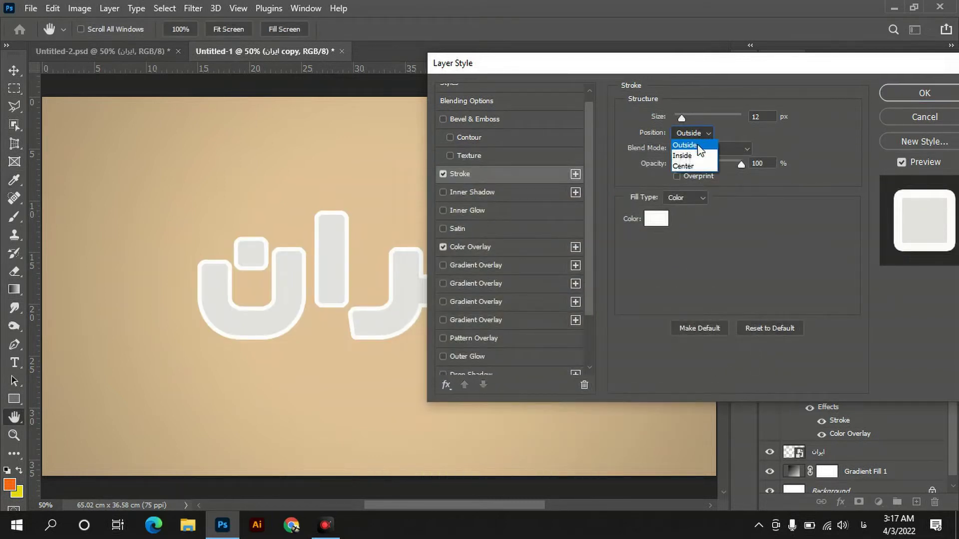
pyautogui.click(690, 154)
pyautogui.moveTo(737, 72)
pyautogui.mouseDown()
pyautogui.moveTo(783, 73)
pyautogui.moveTo(724, 82)
pyautogui.mouseUp()
pyautogui.moveTo(669, 128); pyautogui.dragTo(670, 128)
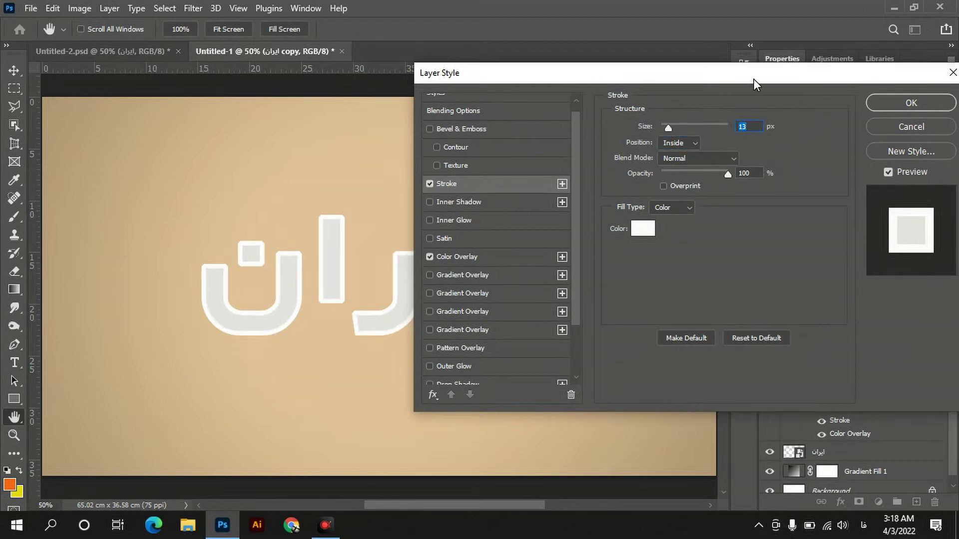
pyautogui.click(881, 103)
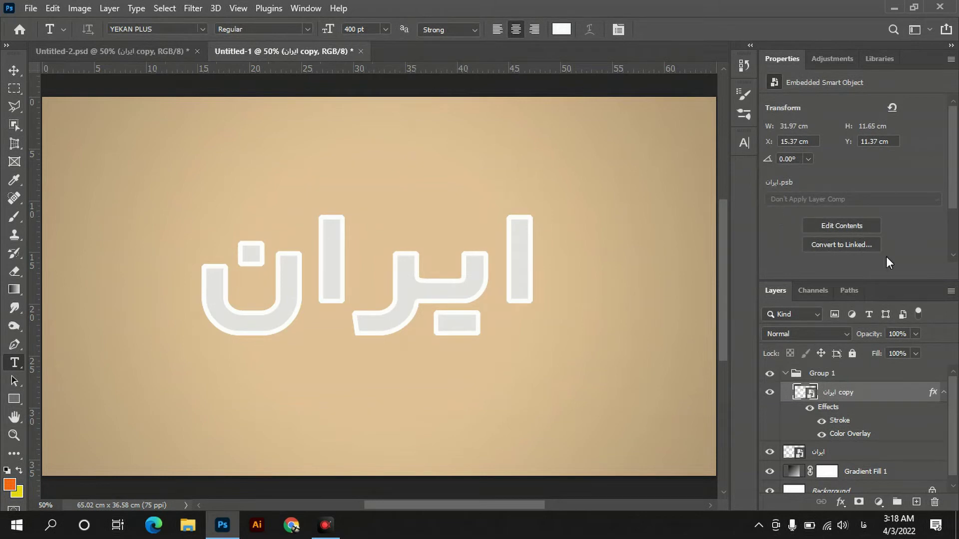
# Step: Add a Bevel & Emboss to the copied layer as a smooth Inner Bevel, direction Up, with 157% depth
pyautogui.doubleClick(830, 408)
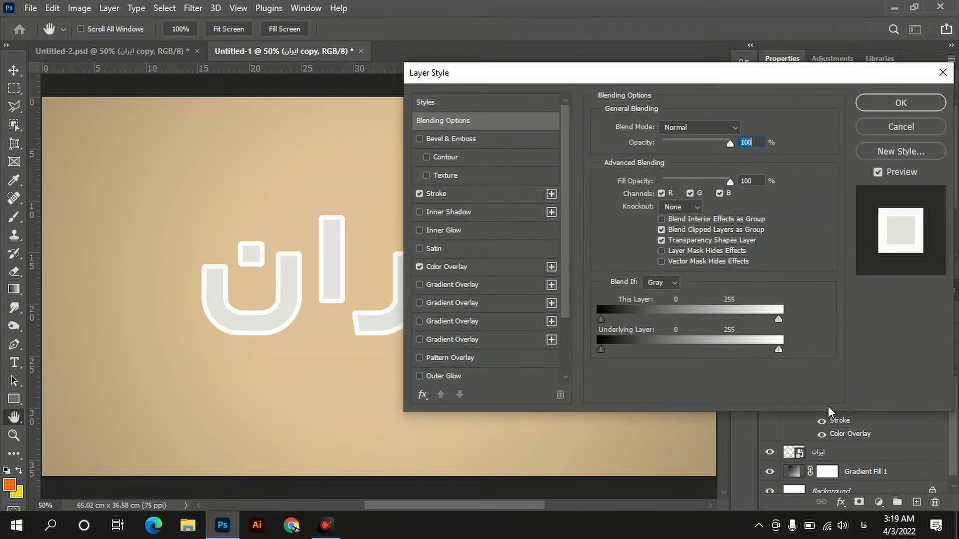
pyautogui.click(472, 138)
pyautogui.click(697, 127)
pyautogui.click(681, 148)
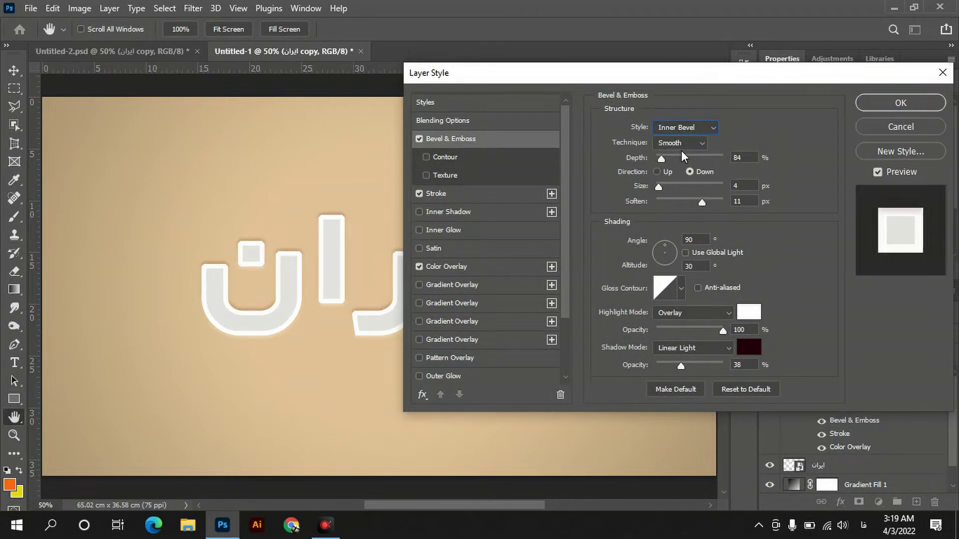
pyautogui.click(658, 173)
pyautogui.moveTo(660, 158); pyautogui.dragTo(667, 160)
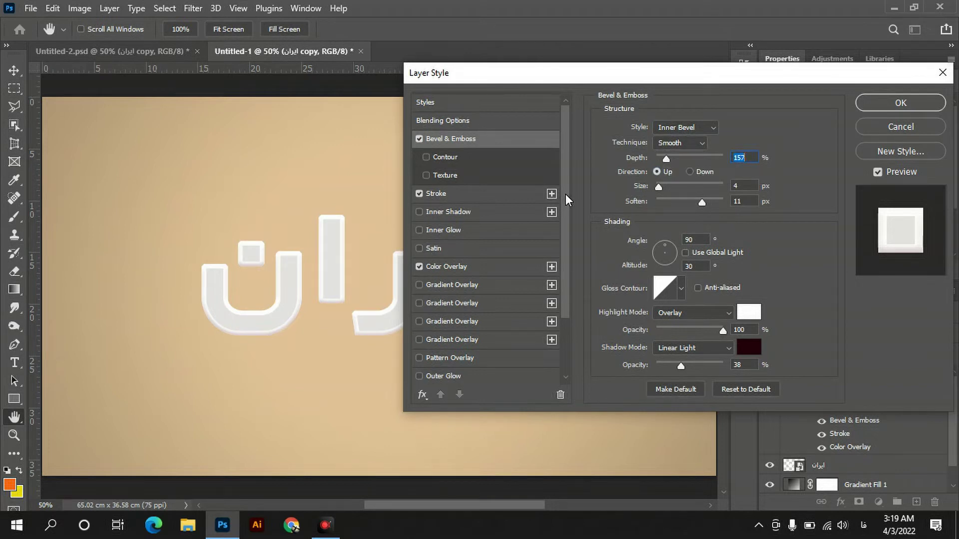
# Step: Add an Inner Shadow in Multiply mode with 13% opacity, 12 px distance, 5% choke and 7 px size
pyautogui.moveTo(565, 196); pyautogui.dragTo(563, 217)
pyautogui.click(461, 178)
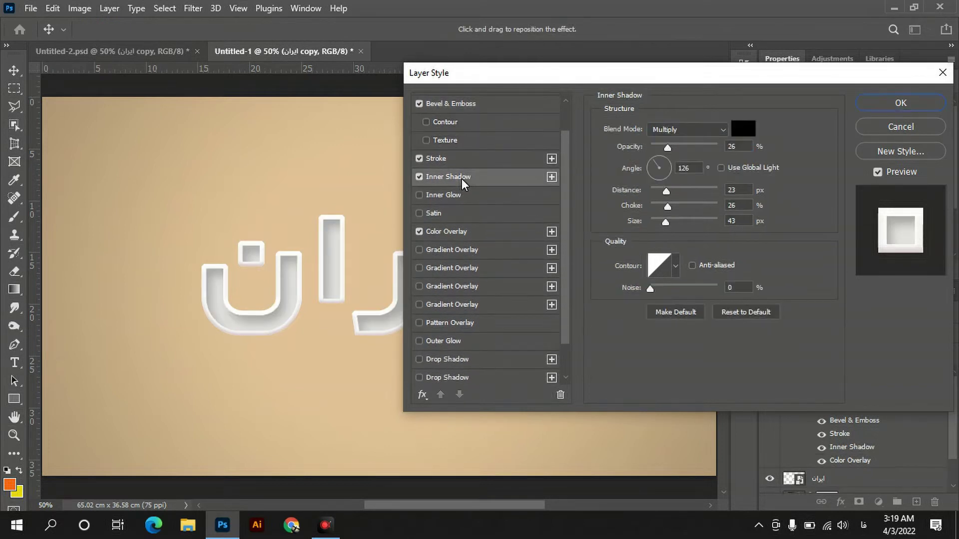
pyautogui.click(692, 128)
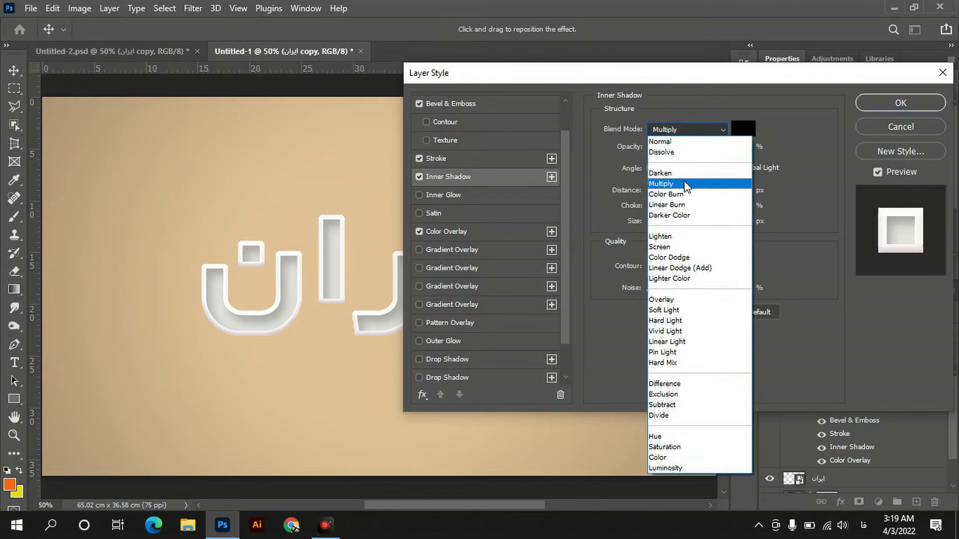
pyautogui.click(713, 187)
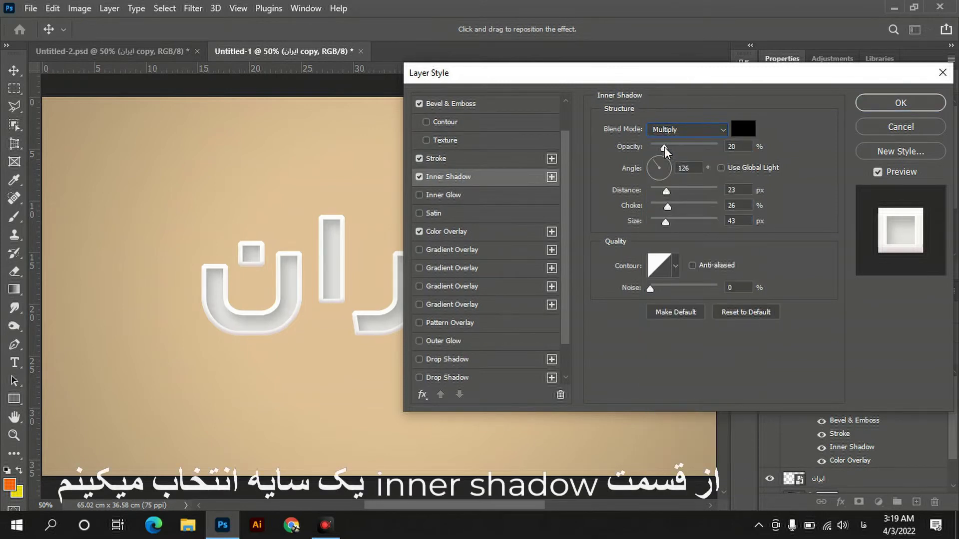
pyautogui.moveTo(660, 148); pyautogui.dragTo(659, 148)
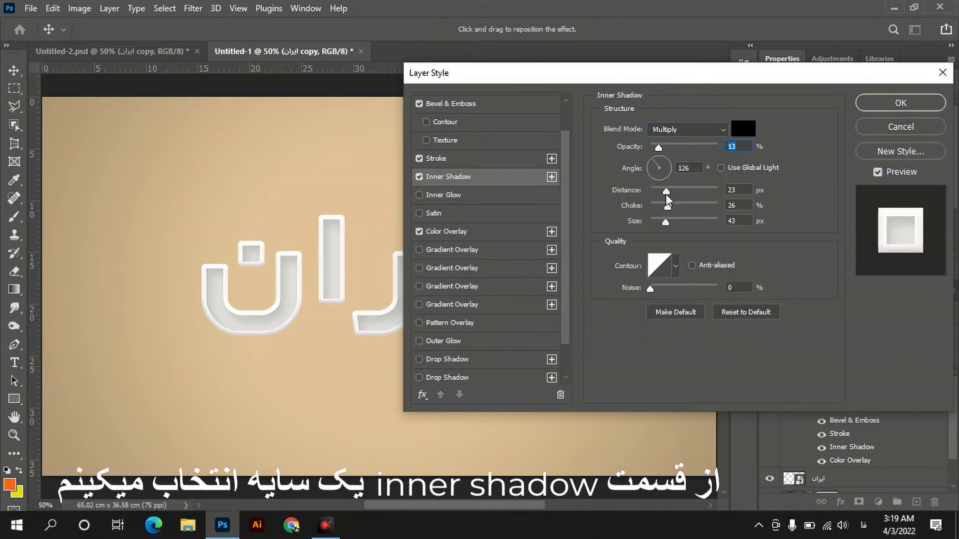
pyautogui.moveTo(665, 223); pyautogui.dragTo(659, 194)
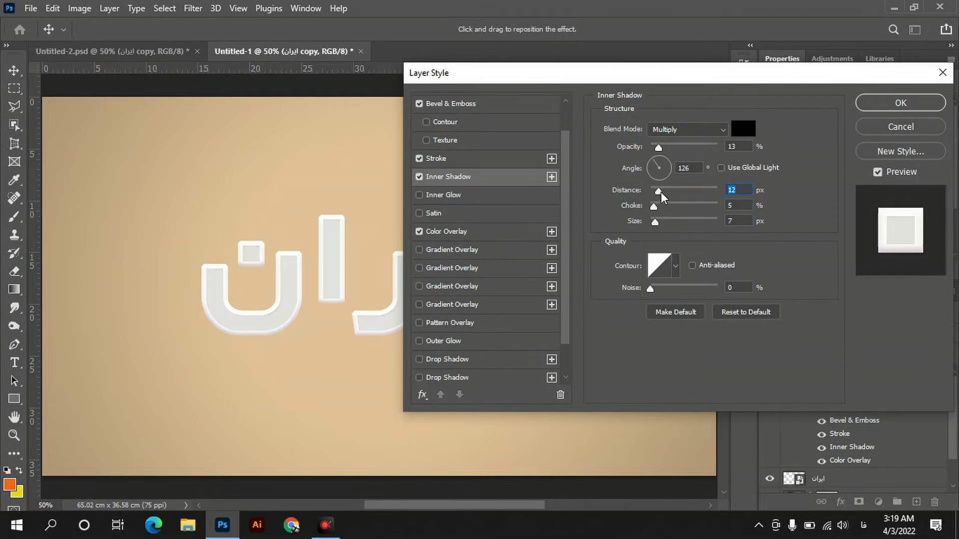
# Step: Set the inner shadow's opacity to 69% and size to 10 px, and apply the layer styles
pyautogui.moveTo(767, 77); pyautogui.dragTo(727, 83)
pyautogui.moveTo(620, 154); pyautogui.dragTo(655, 156)
pyautogui.click(377, 183)
pyautogui.click(377, 183)
pyautogui.moveTo(613, 227); pyautogui.dragTo(616, 228)
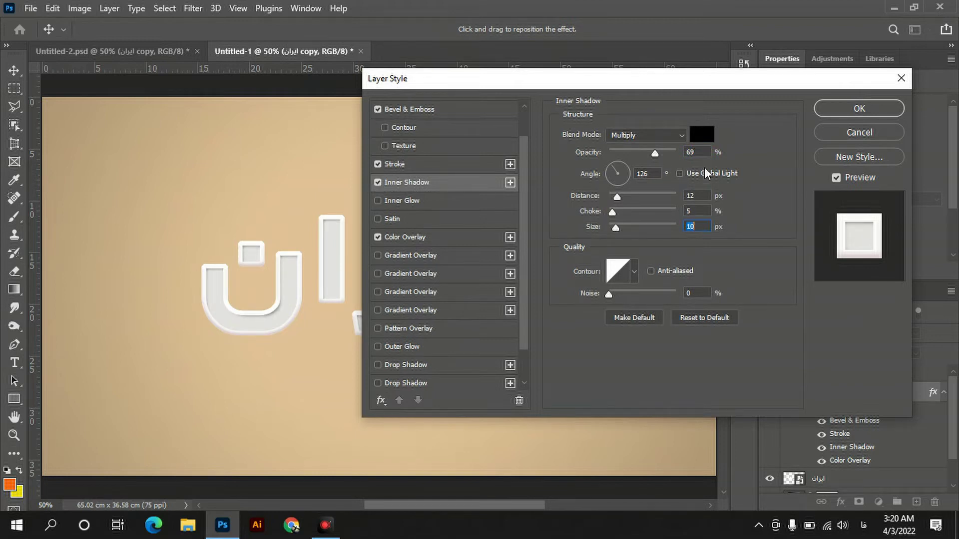
pyautogui.click(855, 111)
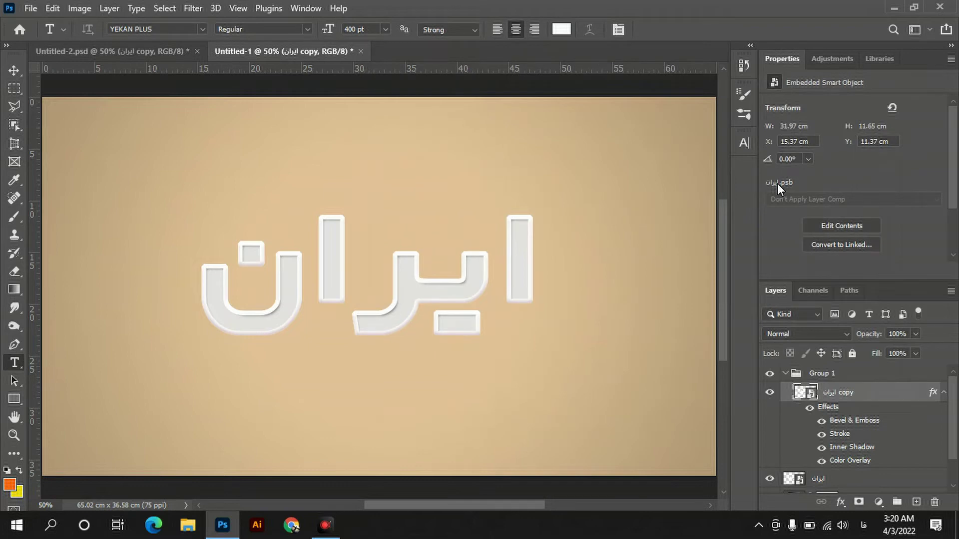
# Step: Duplicate the styled ایران copy layer and place the duplicate directly below it inside Group 1
pyautogui.click(944, 392)
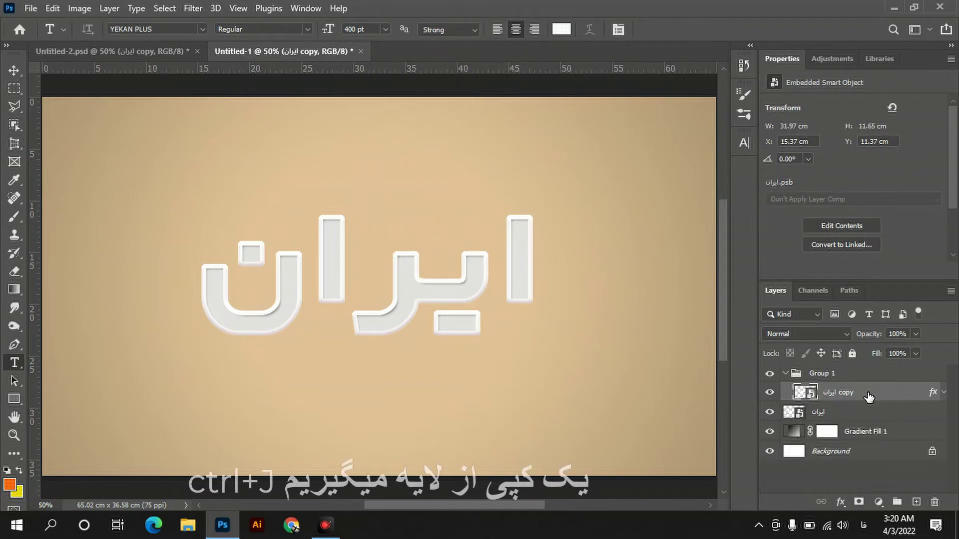
pyautogui.hotkey('ctrl', 'j')
pyautogui.moveTo(869, 397); pyautogui.dragTo(859, 427)
pyautogui.click(944, 412)
pyautogui.scroll(-2, 953, 419)
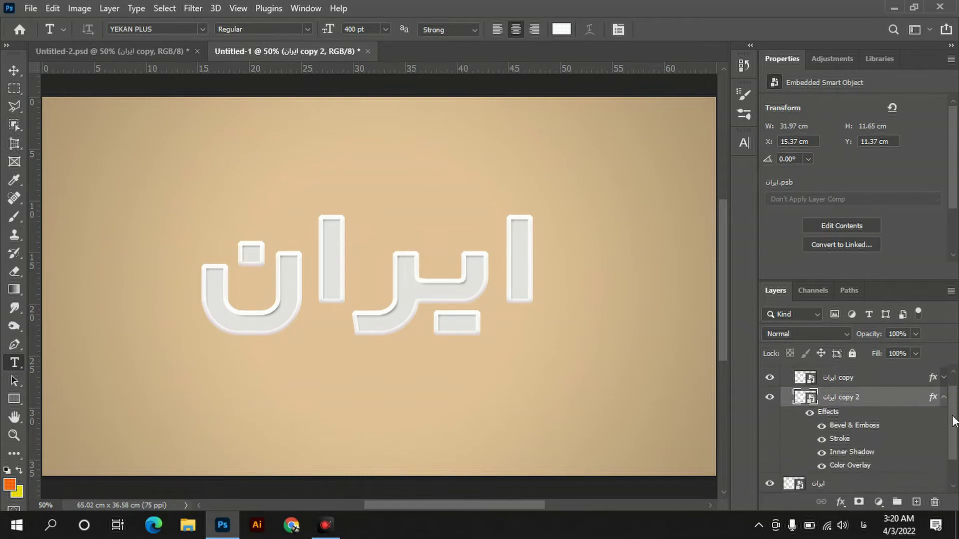
pyautogui.scroll(-1, 954, 420)
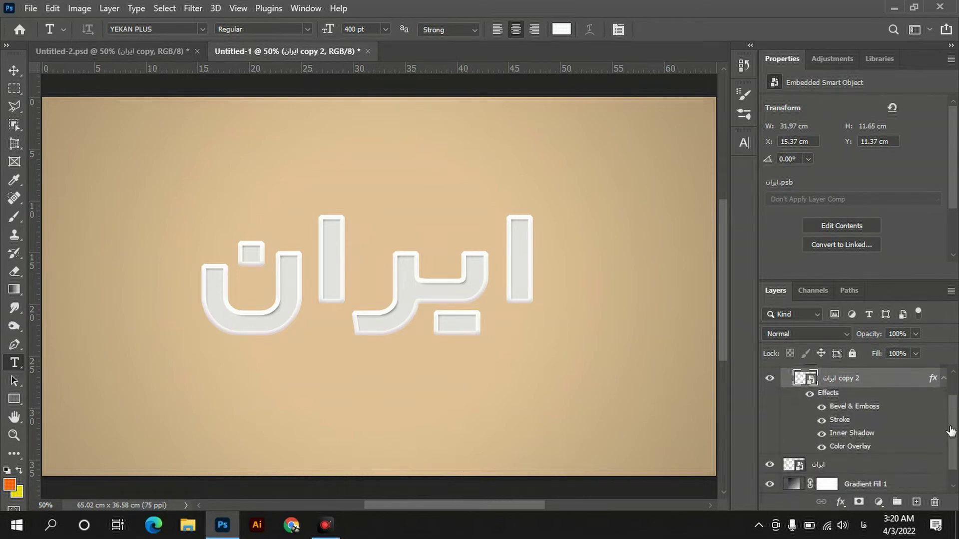
# Step: Set the lower duplicate's stroke position to Outside and its colour to orange fa9006
pyautogui.doubleClick(843, 423)
pyautogui.moveTo(650, 73); pyautogui.dragTo(743, 70)
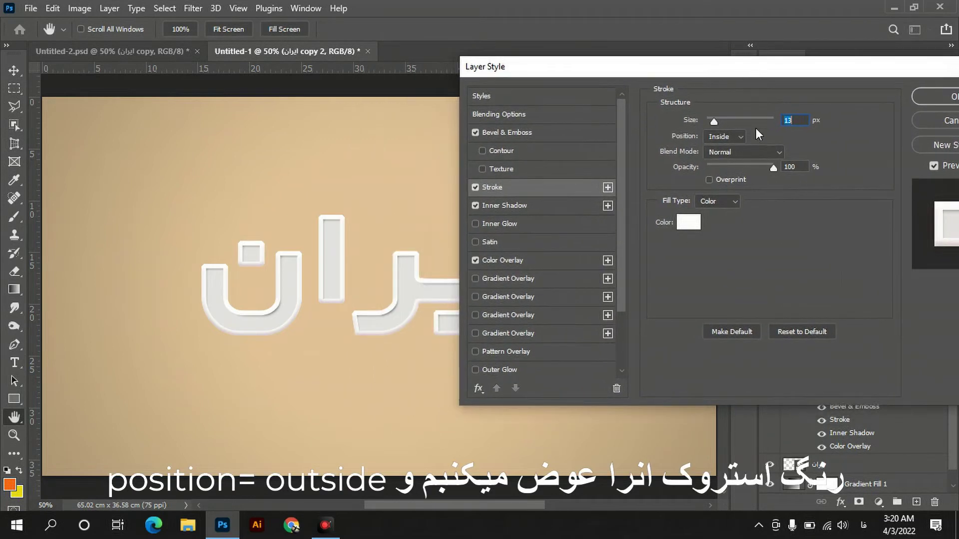
pyautogui.click(740, 137)
pyautogui.click(724, 148)
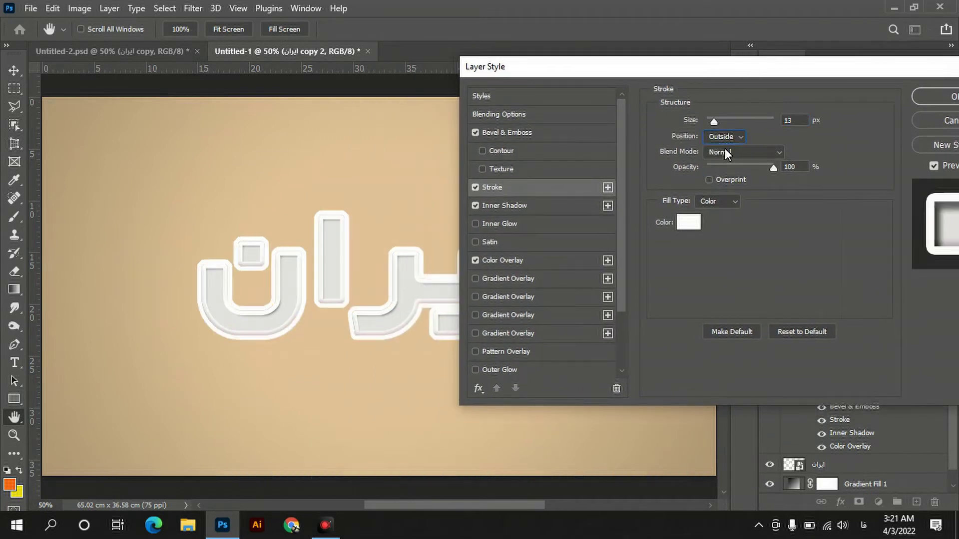
pyautogui.click(688, 224)
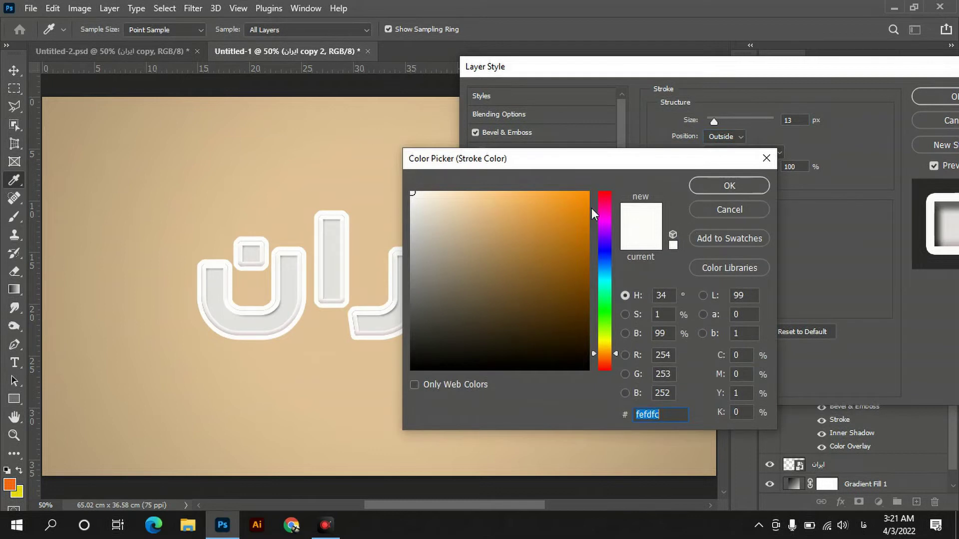
pyautogui.click(556, 197)
pyautogui.moveTo(561, 202); pyautogui.dragTo(591, 201)
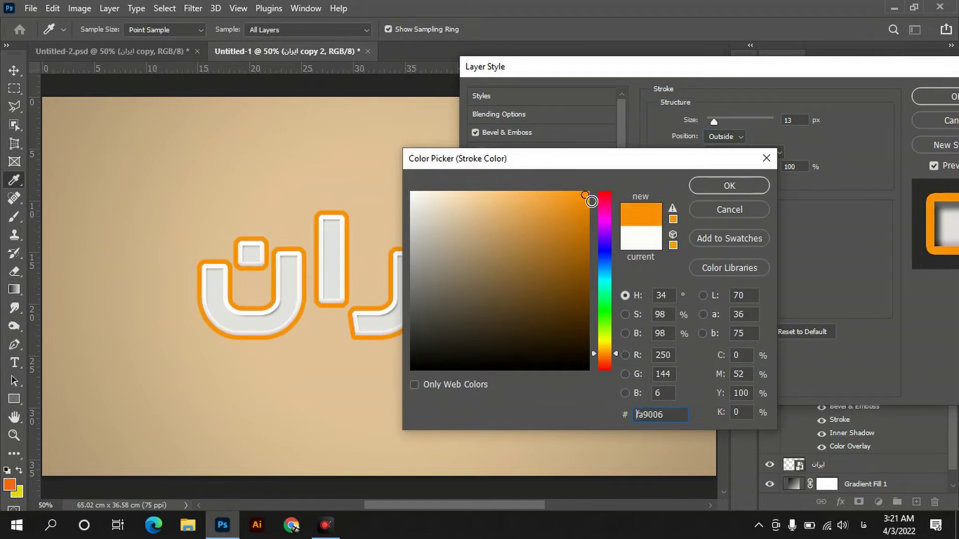
pyautogui.click(712, 184)
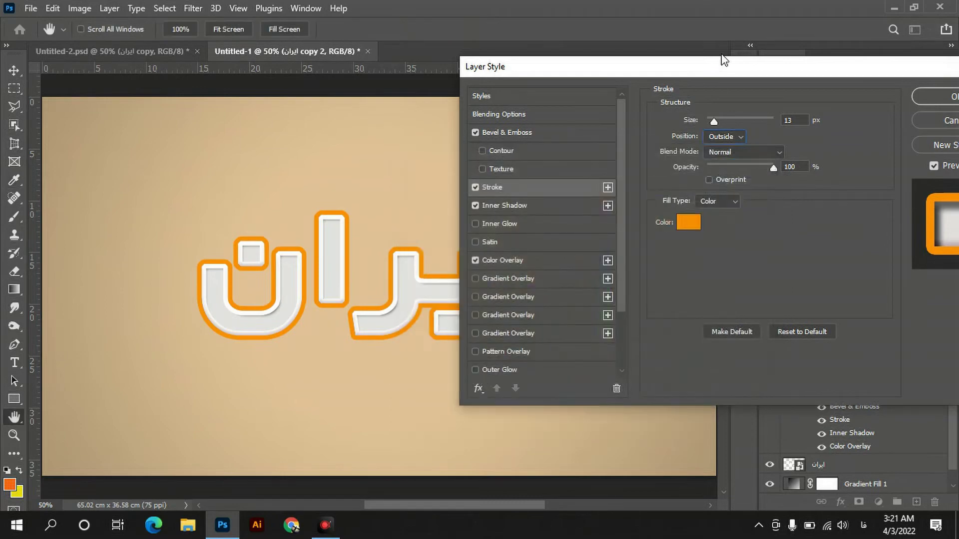
# Step: Change the lower duplicate's Bevel & Emboss to Outer Bevel, direction Down, with 74% depth, and apply the layer style
pyautogui.moveTo(706, 69); pyautogui.dragTo(641, 84)
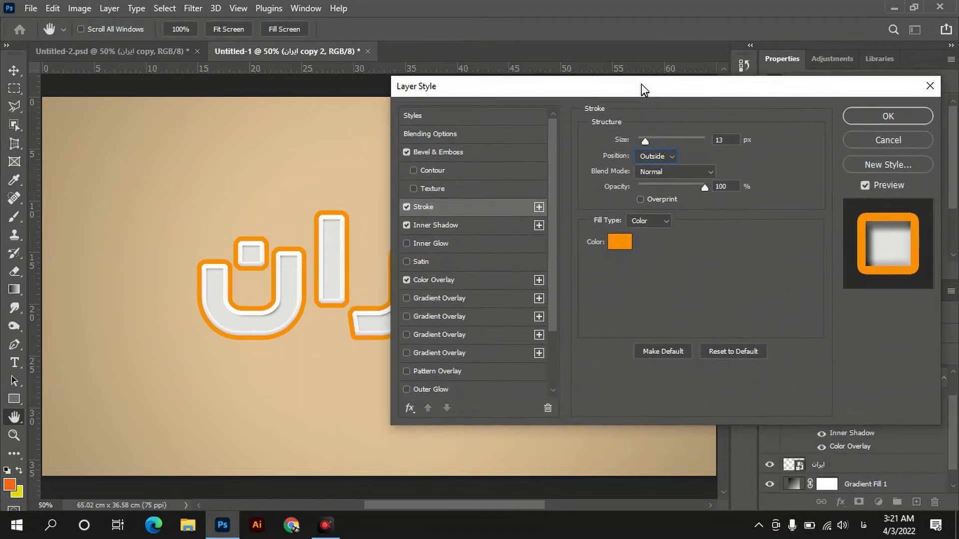
pyautogui.click(453, 151)
pyautogui.click(677, 185)
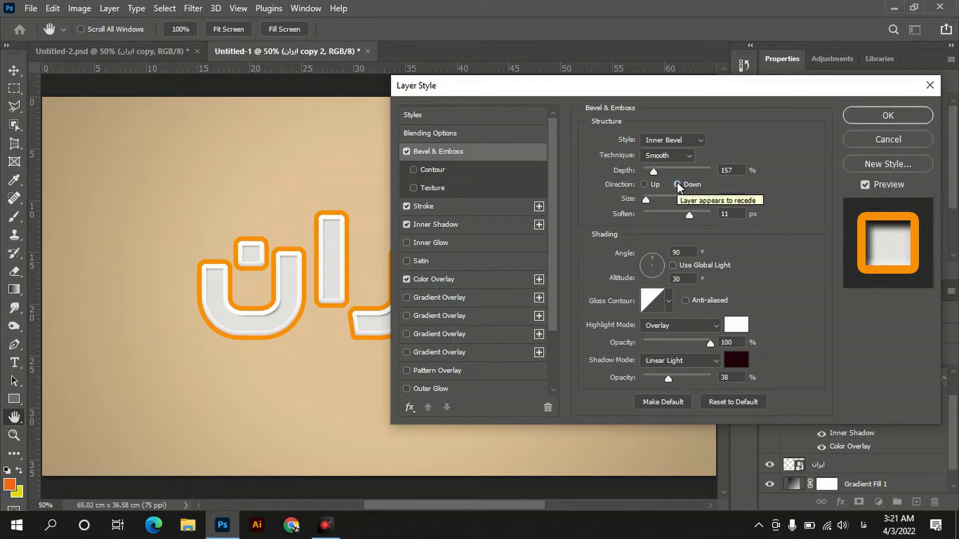
pyautogui.click(678, 140)
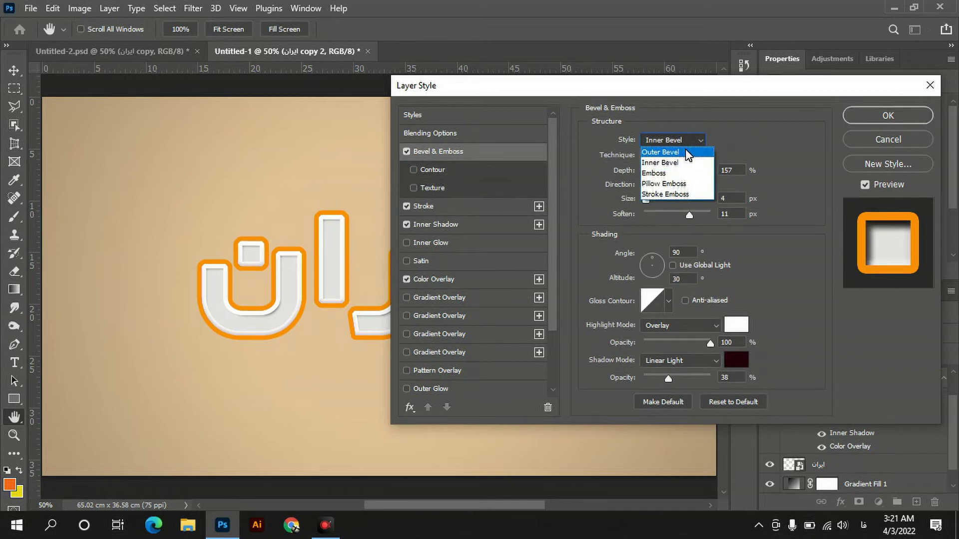
pyautogui.click(685, 150)
pyautogui.moveTo(654, 171); pyautogui.dragTo(649, 172)
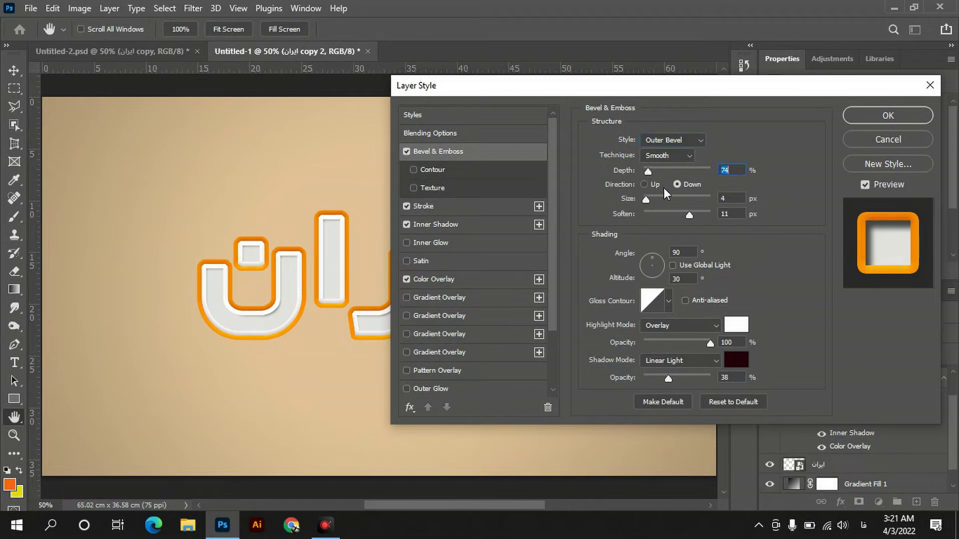
pyautogui.moveTo(761, 94); pyautogui.dragTo(676, 170)
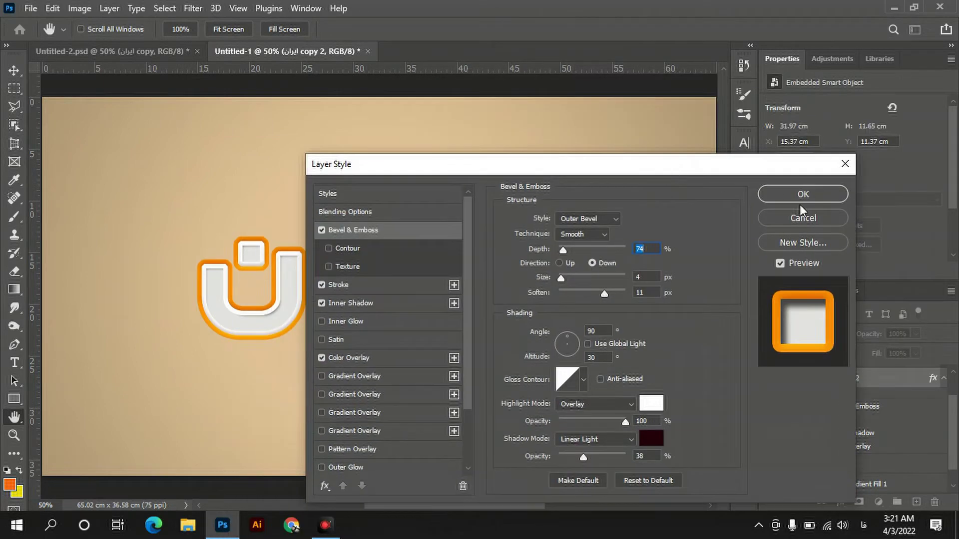
pyautogui.click(810, 194)
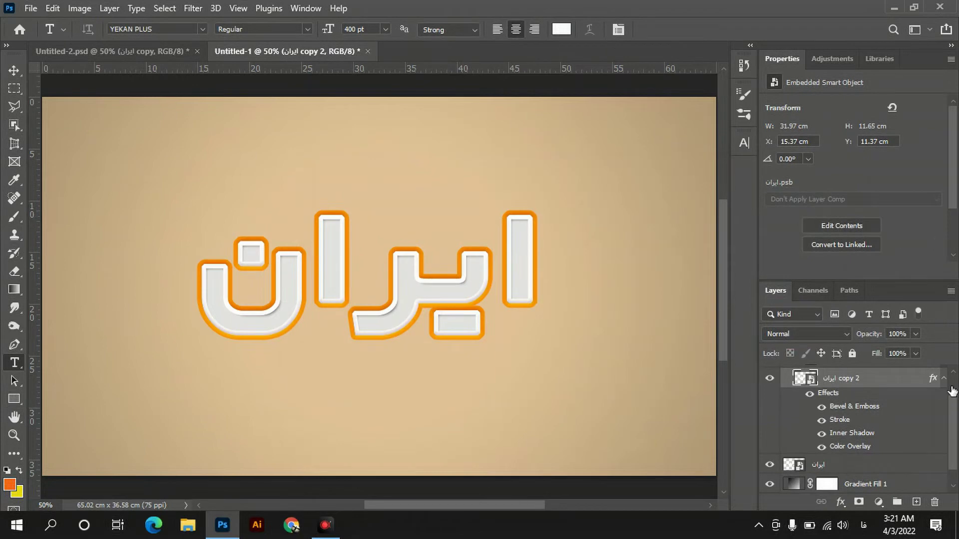
# Step: Duplicate the orange-stroked layer, move the duplicate below it and place it in a new group nested in Group 1
pyautogui.click(944, 378)
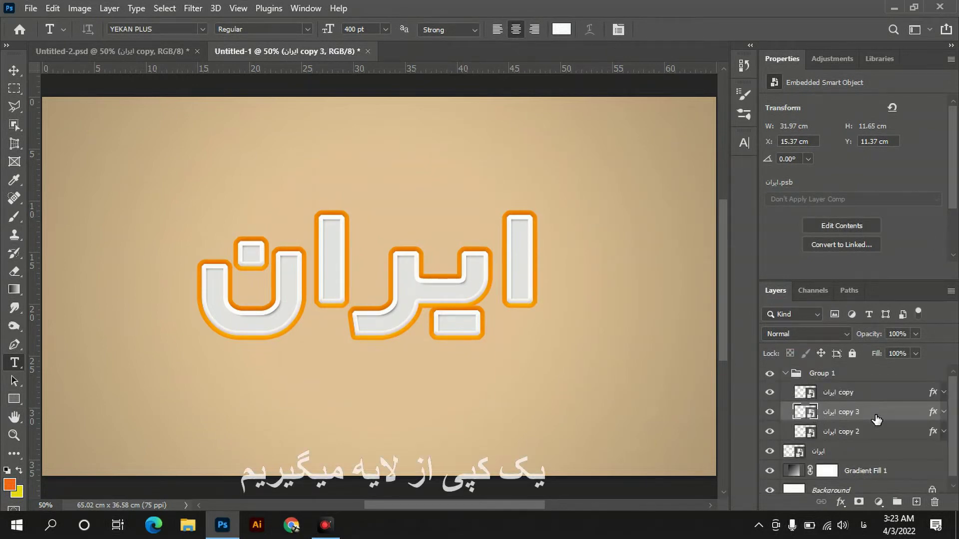
pyautogui.moveTo(876, 419); pyautogui.dragTo(852, 442)
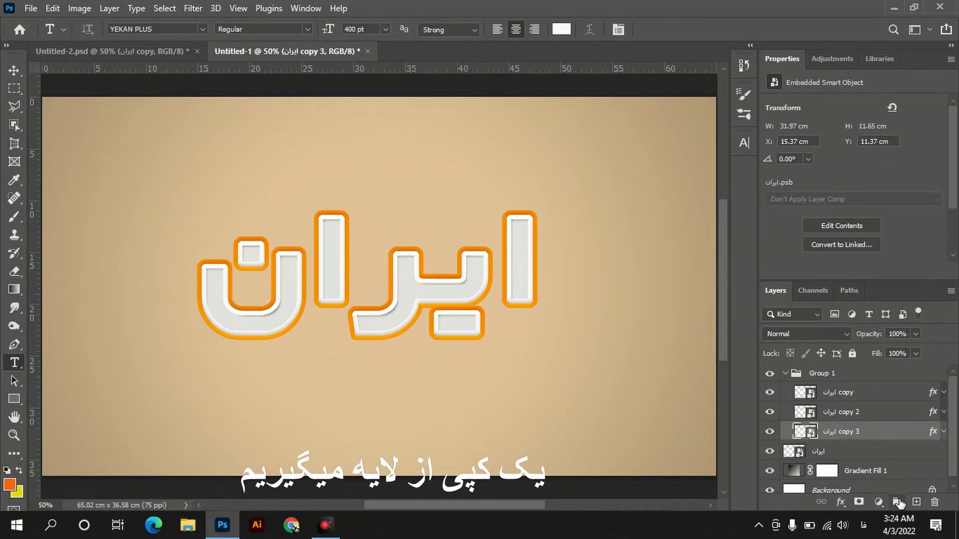
pyautogui.click(897, 502)
pyautogui.moveTo(824, 450); pyautogui.dragTo(854, 450)
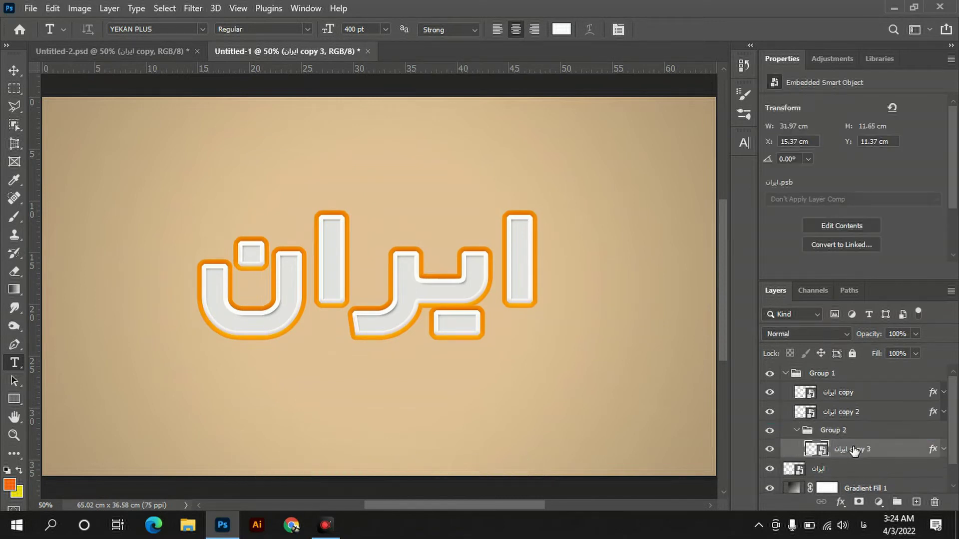
pyautogui.scroll(-2, 952, 415)
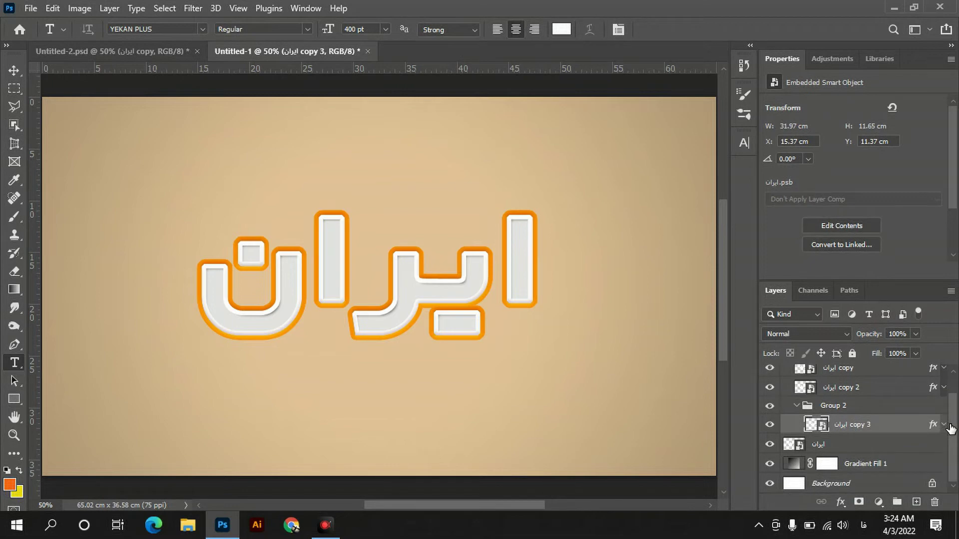
# Step: Change the stroke colour of the ایران copy 3 layer in Group 2 to a lighter orange and apply it
pyautogui.click(945, 425)
pyautogui.scroll(-2, 955, 434)
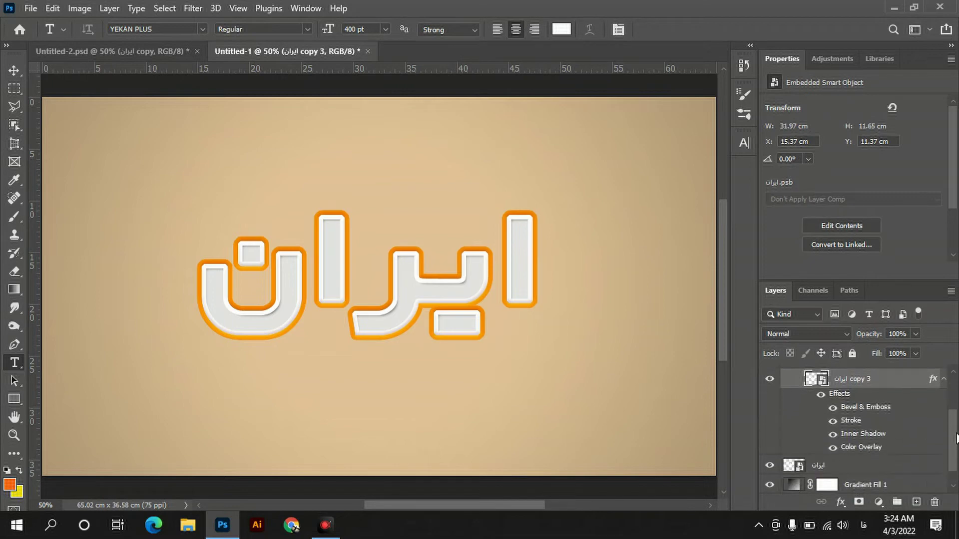
pyautogui.doubleClick(855, 422)
pyautogui.click(533, 316)
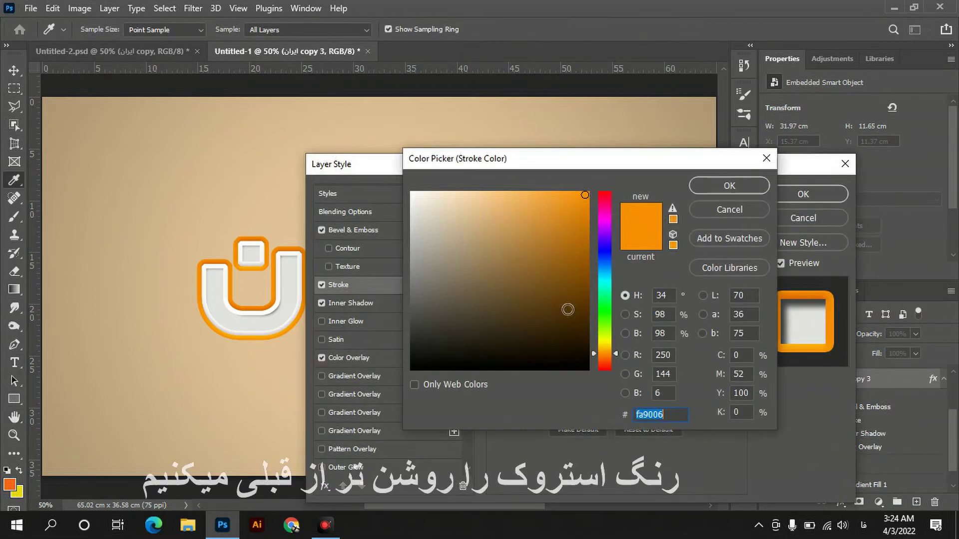
pyautogui.click(624, 315)
pyautogui.moveTo(616, 193); pyautogui.dragTo(614, 232)
pyautogui.click(730, 185)
pyautogui.click(788, 196)
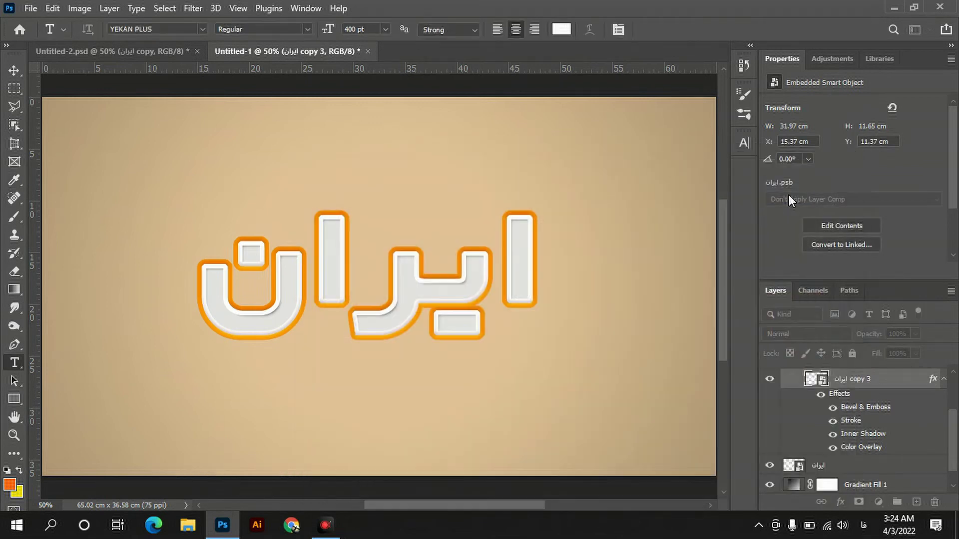
# Step: Hide the Inner Shadow and Color Overlay effects on the ایران copy 3 layer and collapse its effects list
pyautogui.scroll(3, 909, 436)
pyautogui.scroll(-3, 909, 437)
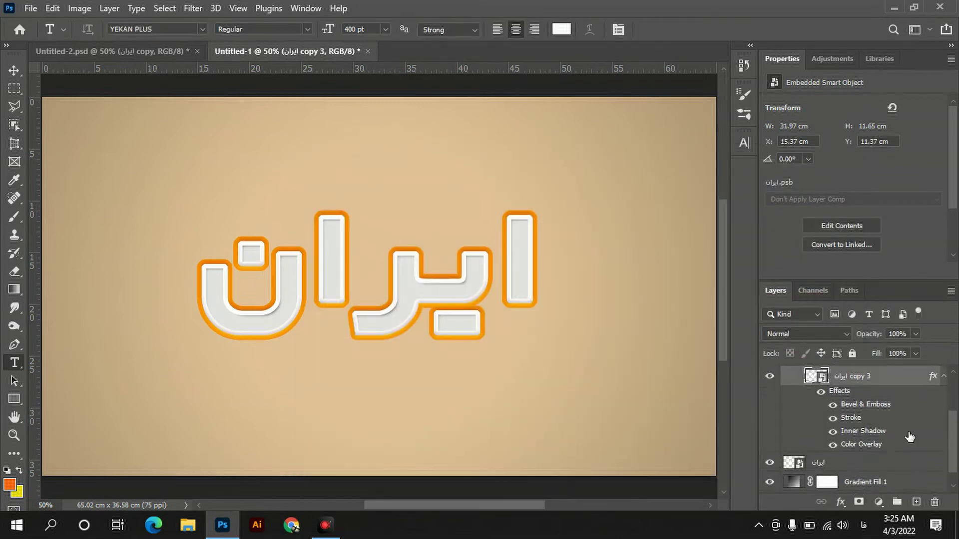
pyautogui.click(839, 433)
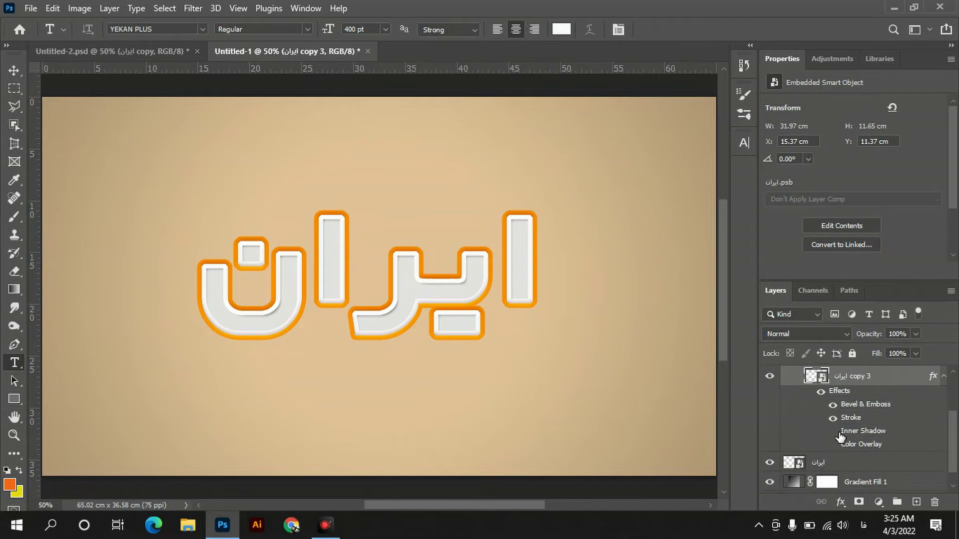
pyautogui.click(945, 378)
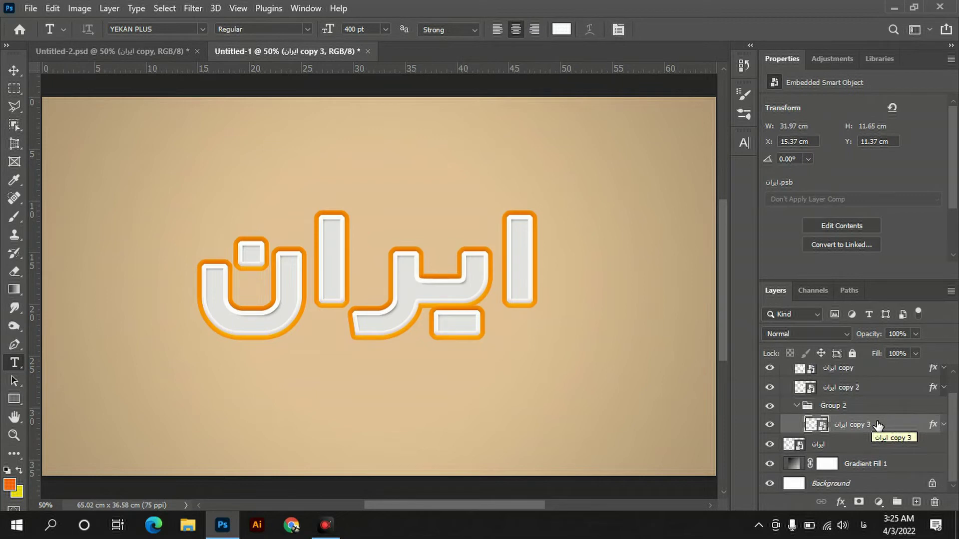
# Step: Nudge the ایران copy 3 layer diagonally down and left to X 14.56 cm, Y 12.25 cm
pyautogui.hotkey('ctrl', 'Left')
pyautogui.hotkey('ctrl', 'Left')
pyautogui.hotkey('ctrl', 'Down')
pyautogui.hotkey('ctrl', 'Down')
pyautogui.hotkey('ctrl', 'Left')
pyautogui.hotkey('ctrl', 'Left')
pyautogui.hotkey('ctrl', 'Left')
pyautogui.hotkey('ctrl', 'Left')
pyautogui.hotkey('ctrl', 'Left')
pyautogui.hotkey('ctrl', 'Left')
pyautogui.hotkey('ctrl', 'Left')
pyautogui.hotkey('ctrl', 'Left')
pyautogui.hotkey('ctrl', 'Down')
pyautogui.hotkey('ctrl', 'Down')
pyautogui.hotkey('ctrl', 'Down')
pyautogui.hotkey('ctrl', 'Down')
pyautogui.hotkey('ctrl', 'Down')
pyautogui.hotkey('ctrl', 'Down')
pyautogui.hotkey('ctrl', 'Down')
pyautogui.hotkey('ctrl', 'Down')
pyautogui.hotkey('ctrl', 'Left')
pyautogui.hotkey('ctrl', 'Left')
pyautogui.hotkey('ctrl', 'Down')
pyautogui.hotkey('ctrl', 'Down')
pyautogui.hotkey('ctrl', 'Left')
pyautogui.hotkey('ctrl', 'Left')
pyautogui.hotkey('ctrl', 'Down')
pyautogui.hotkey('ctrl', 'Down')
pyautogui.hotkey('ctrl', 'Left')
pyautogui.hotkey('ctrl', 'Left')
pyautogui.hotkey('ctrl', 'Down')
pyautogui.hotkey('ctrl', 'Down')
pyautogui.hotkey('ctrl', 'Left')
pyautogui.hotkey('ctrl', 'Left')
pyautogui.hotkey('ctrl', 'Down')
pyautogui.hotkey('ctrl', 'Down')
pyautogui.hotkey('ctrl', 'Left')
pyautogui.hotkey('ctrl', 'Left')
pyautogui.hotkey('ctrl', 'Left')
pyautogui.hotkey('ctrl', 'Left')
pyautogui.hotkey('ctrl', 'Down')
pyautogui.hotkey('ctrl', 'Down')
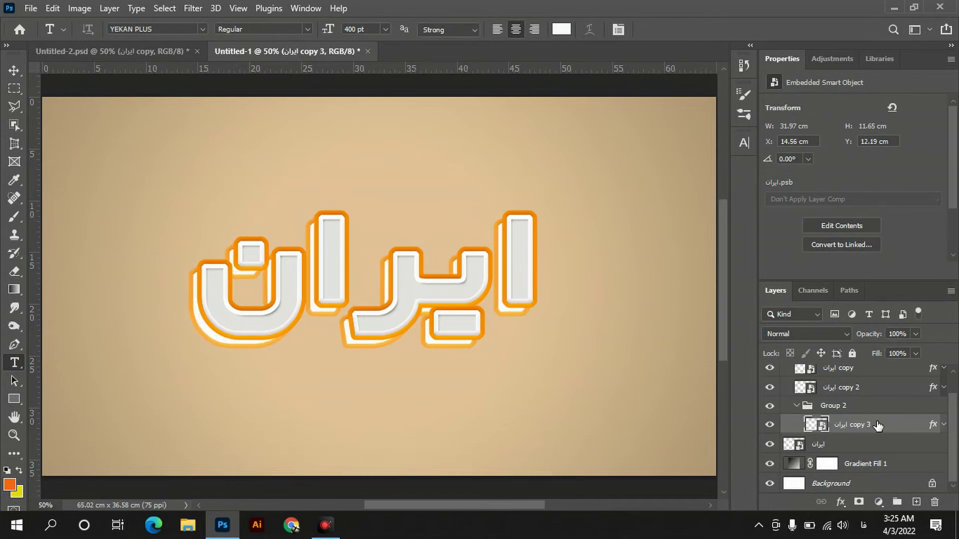
pyautogui.hotkey('ctrl', 'Down')
pyautogui.hotkey('ctrl', 'Down')
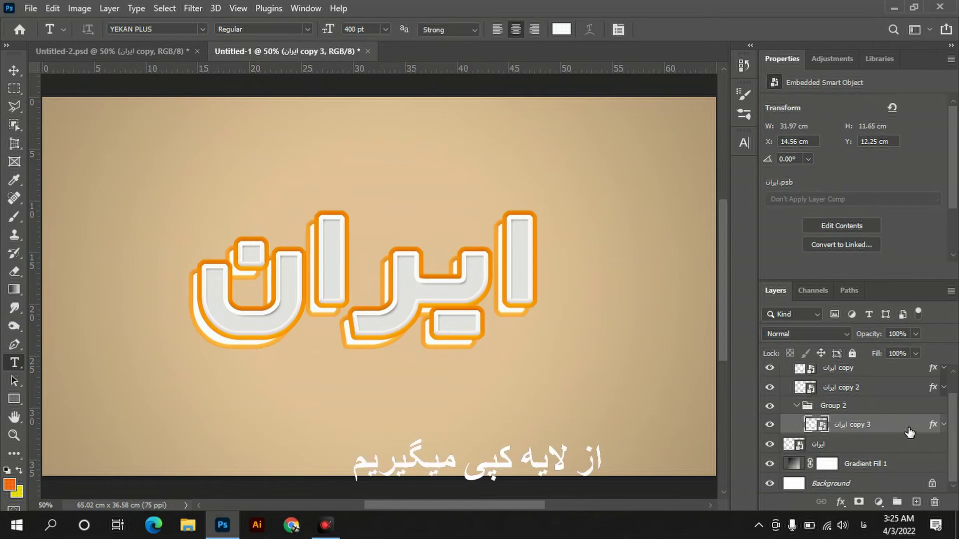
# Step: Build the extrusion by repeatedly duplicating the offset layer with alternating up and right nudges, up to ایران copy 13
pyautogui.hotkey('ctrl', 'alt', 'Up')
pyautogui.hotkey('ctrl', 'alt', 'Right')
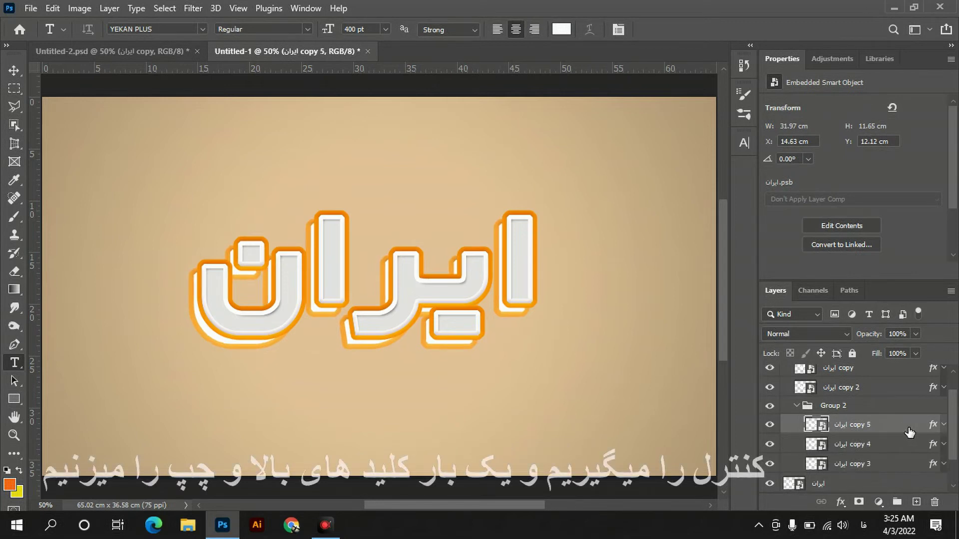
pyautogui.hotkey('ctrl', 'alt', 'Up')
pyautogui.hotkey('ctrl', 'alt', 'Right')
pyautogui.hotkey('ctrl', 'alt', 'Right')
pyautogui.hotkey('ctrl', 'alt', 'Up')
pyautogui.hotkey('ctrl', 'alt', 'Right')
pyautogui.hotkey('ctrl', 'alt', 'Up')
pyautogui.hotkey('ctrl', 'alt', 'Right')
pyautogui.hotkey('ctrl', 'alt', 'Up')
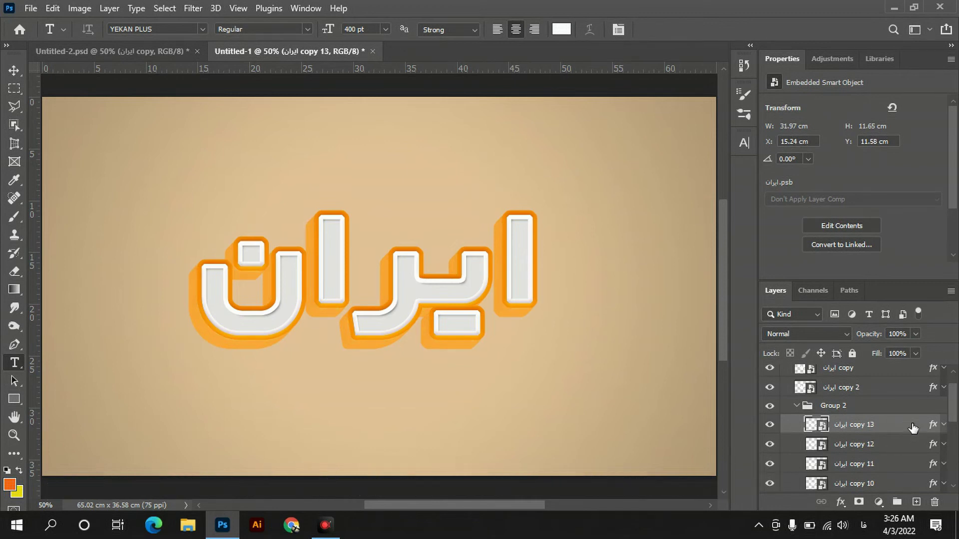
# Step: Enable a Drop Shadow on the bottom layer, ایران copy 3, and set its opacity to 60%
pyautogui.moveTo(952, 404); pyautogui.dragTo(951, 452)
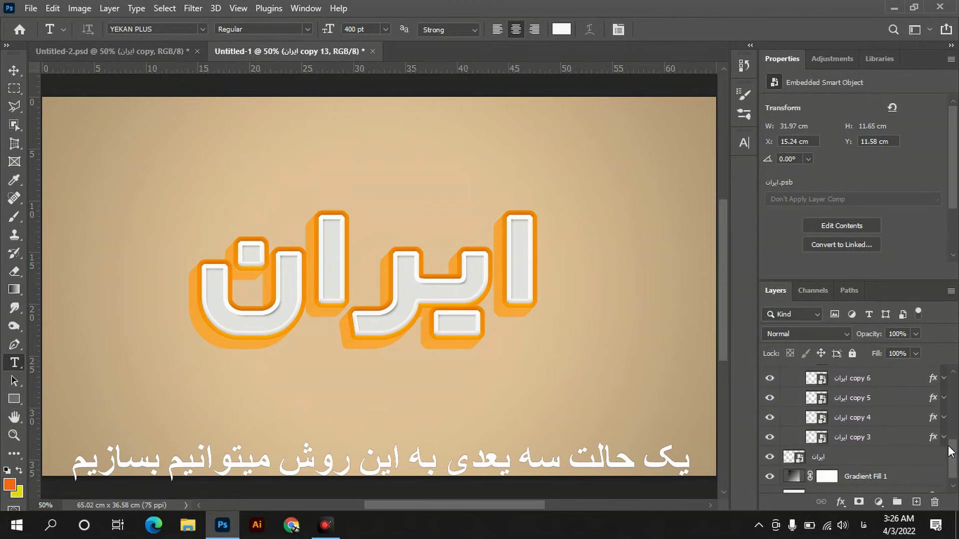
pyautogui.click(944, 437)
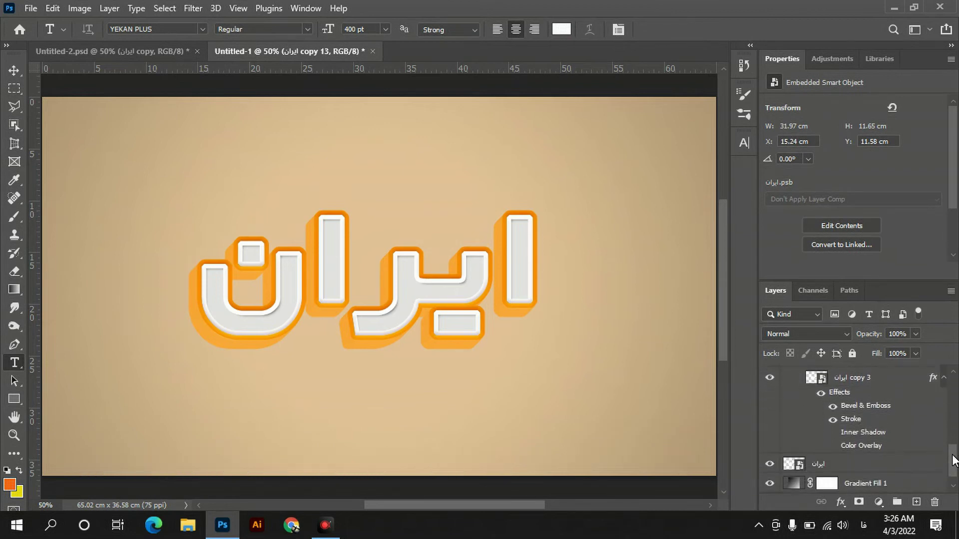
pyautogui.doubleClick(878, 378)
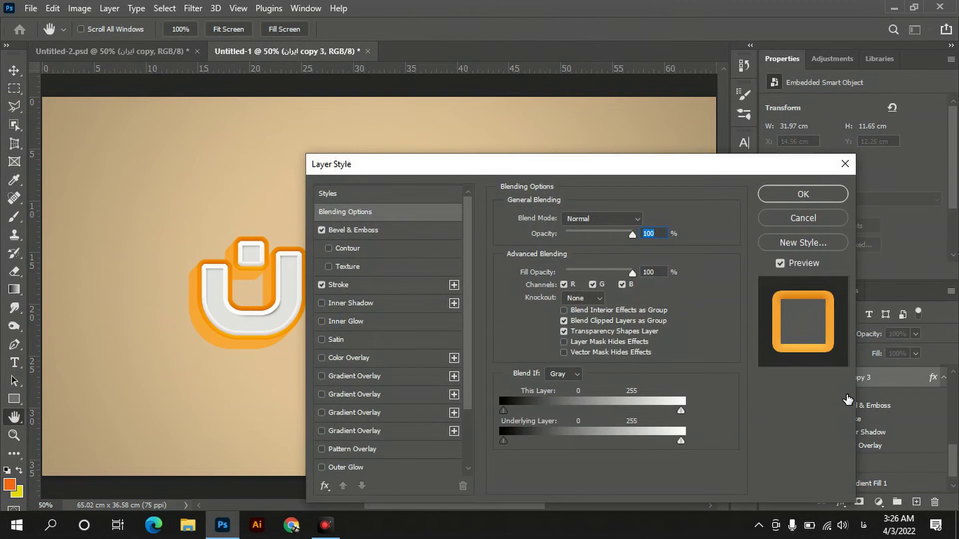
pyautogui.moveTo(466, 232); pyautogui.dragTo(470, 299)
pyautogui.moveTo(446, 166); pyautogui.dragTo(628, 47)
pyautogui.click(504, 346)
pyautogui.click(524, 346)
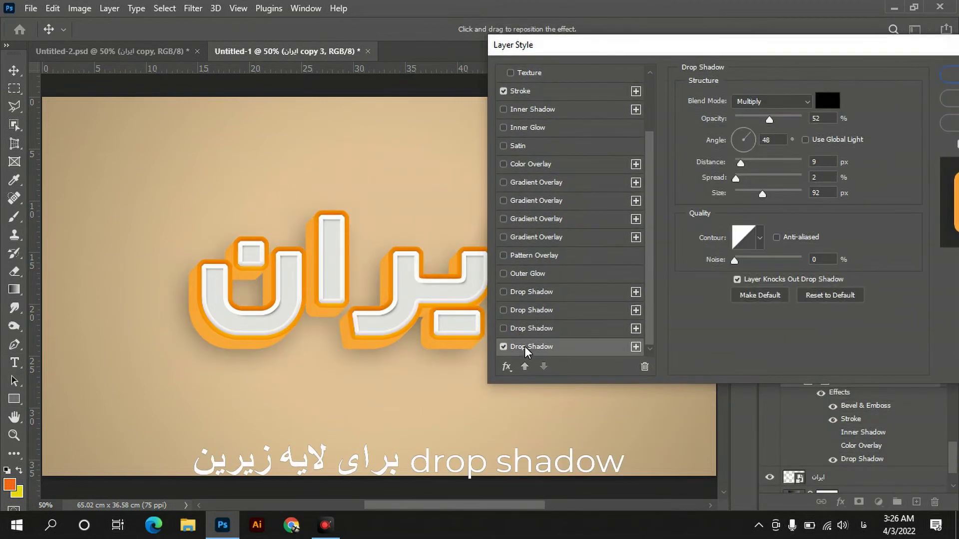
pyautogui.moveTo(768, 119); pyautogui.dragTo(775, 119)
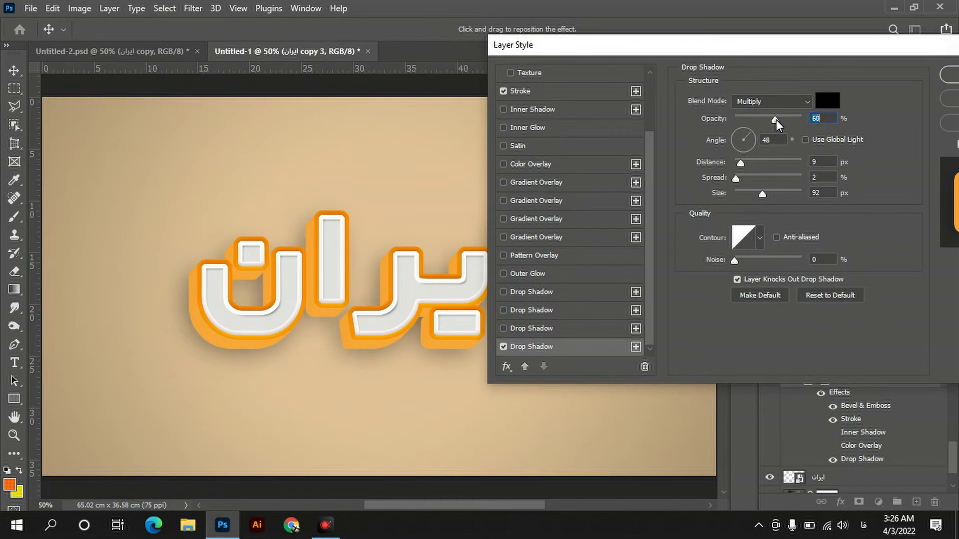
# Step: Add a second Drop Shadow with 32 px size and 68% opacity, compare both shadows on and off, and apply the style
pyautogui.click(634, 346)
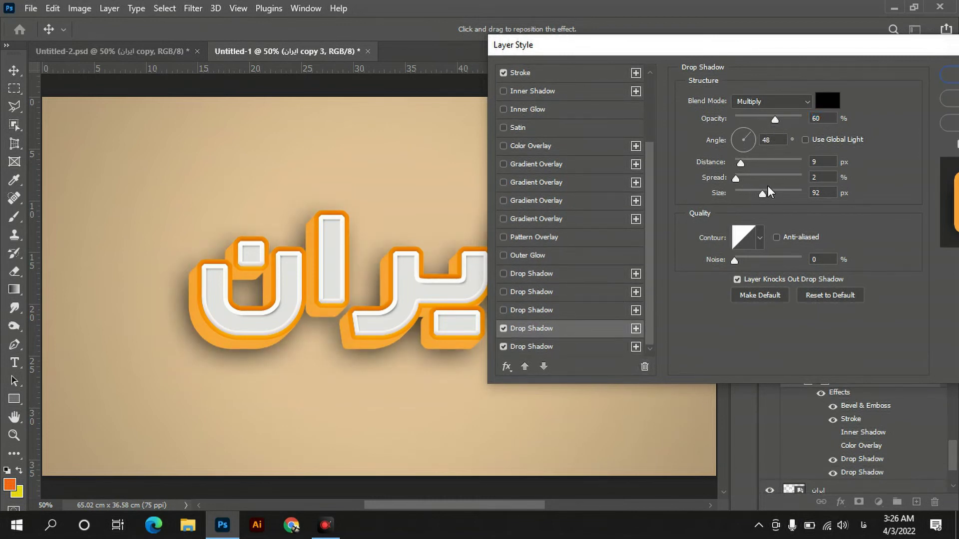
pyautogui.moveTo(762, 194); pyautogui.dragTo(750, 193)
pyautogui.moveTo(775, 123); pyautogui.dragTo(779, 124)
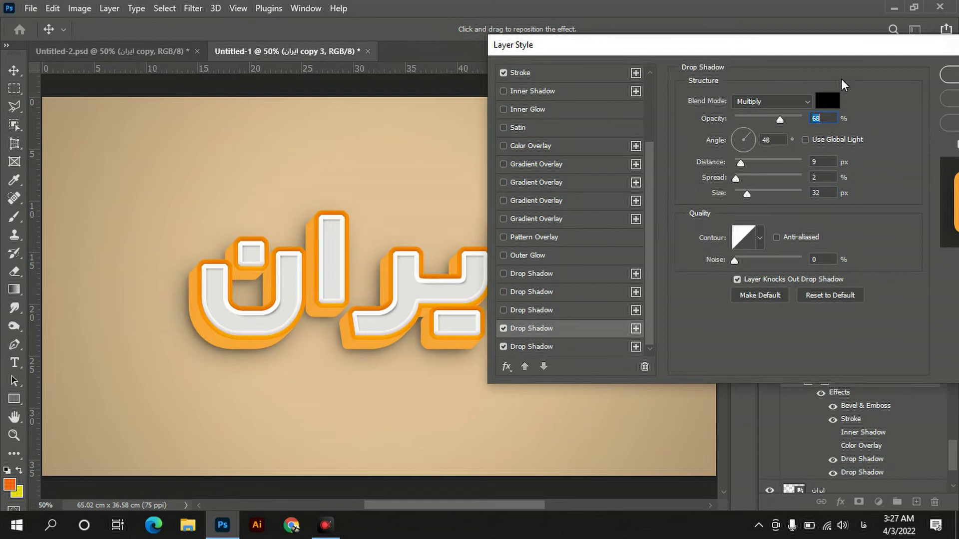
pyautogui.click(503, 328)
pyautogui.click(503, 328)
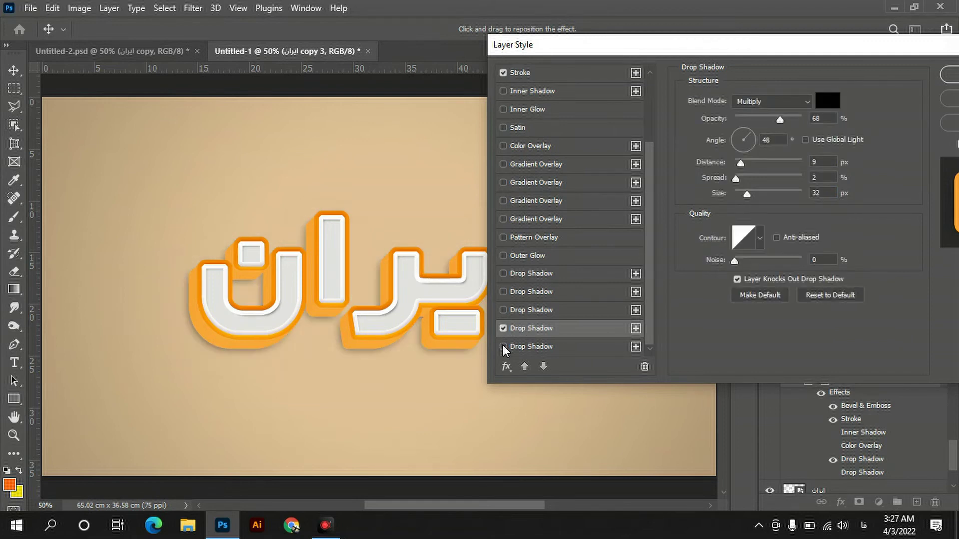
pyautogui.click(503, 347)
pyautogui.moveTo(791, 51); pyautogui.dragTo(637, 71)
pyautogui.click(847, 90)
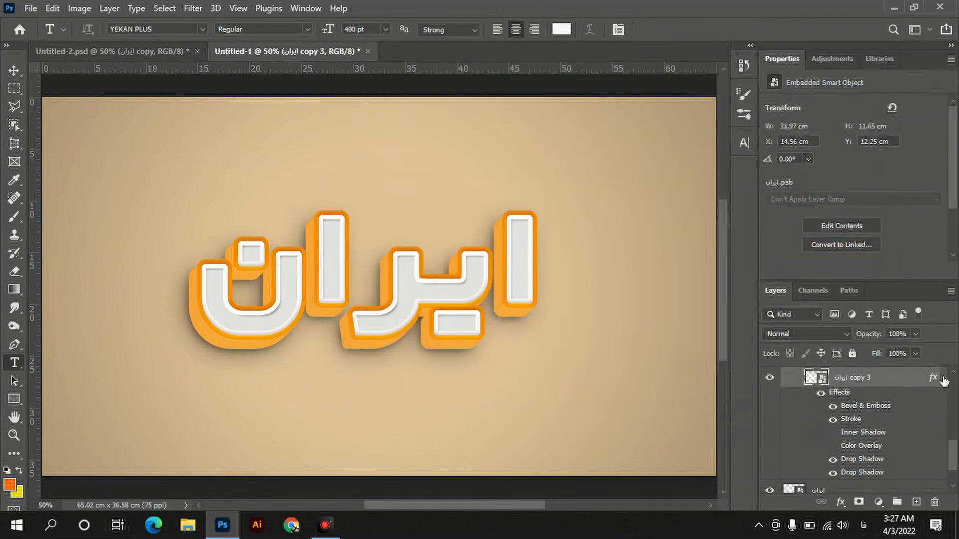
# Step: Collapse Group 2 and Group 1, and rename Group 1 as EFFECT
pyautogui.moveTo(953, 449); pyautogui.dragTo(954, 382)
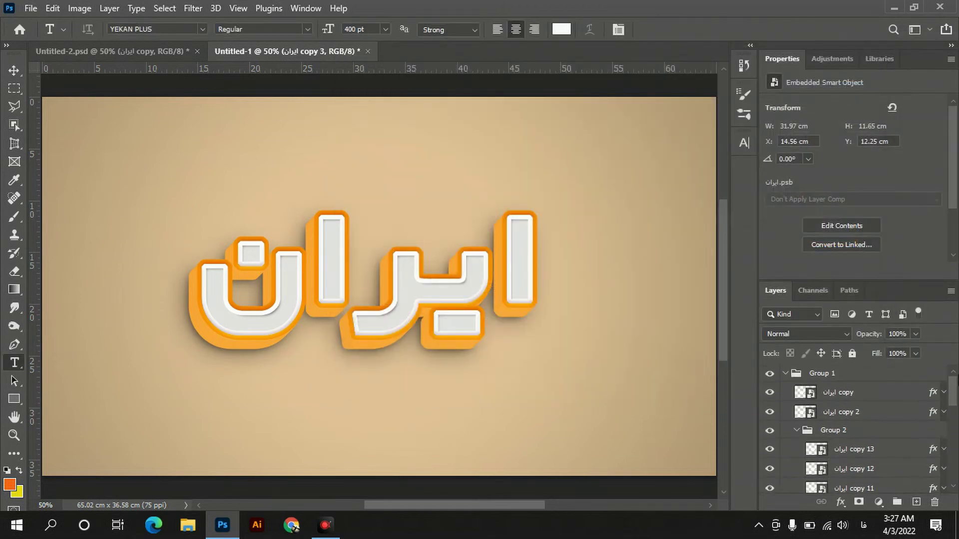
pyautogui.click(798, 430)
pyautogui.click(787, 375)
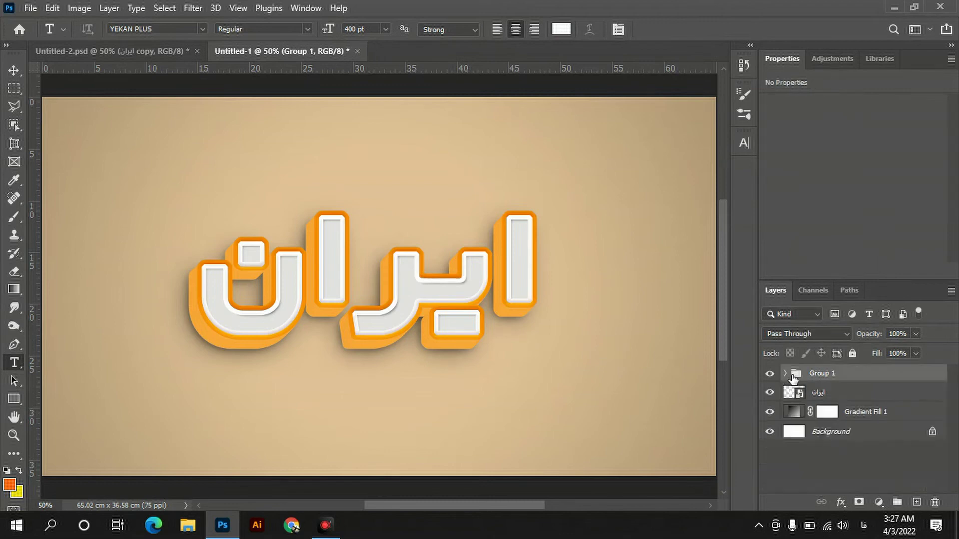
pyautogui.doubleClick(825, 376)
pyautogui.write('EFFECT')
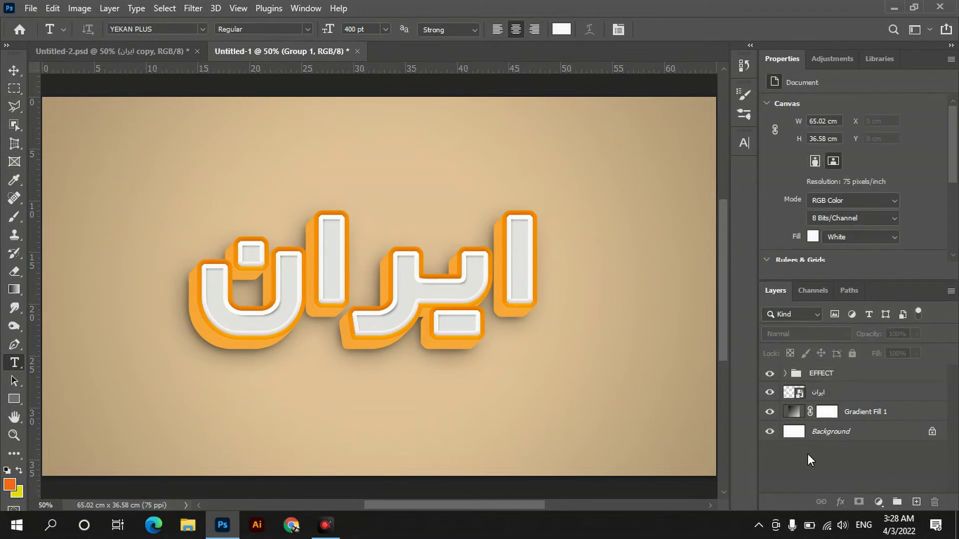
# Step: Rename the nested Group 2 as 3D and collapse the EFFECT group
pyautogui.click(807, 453)
pyautogui.click(785, 374)
pyautogui.moveTo(954, 389); pyautogui.dragTo(956, 413)
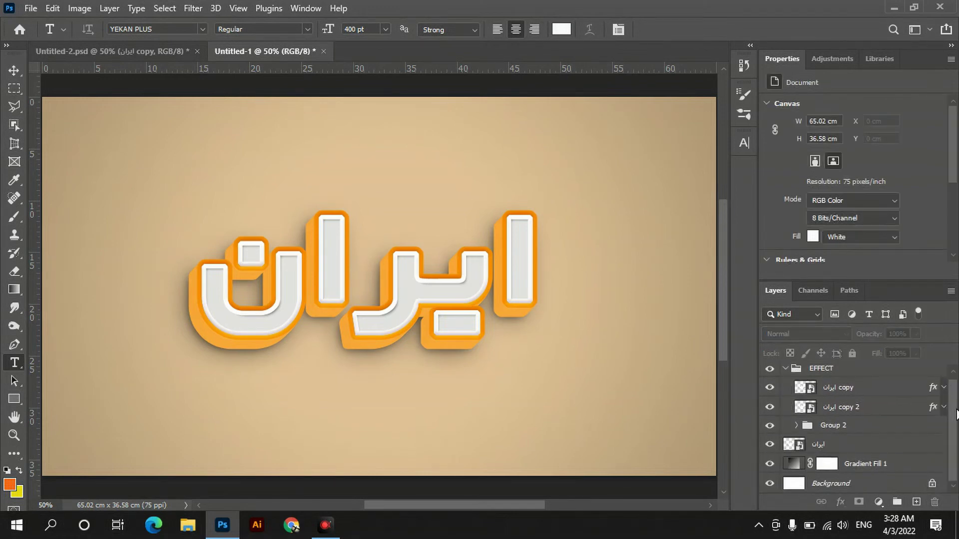
pyautogui.doubleClick(833, 425)
pyautogui.write('3D')
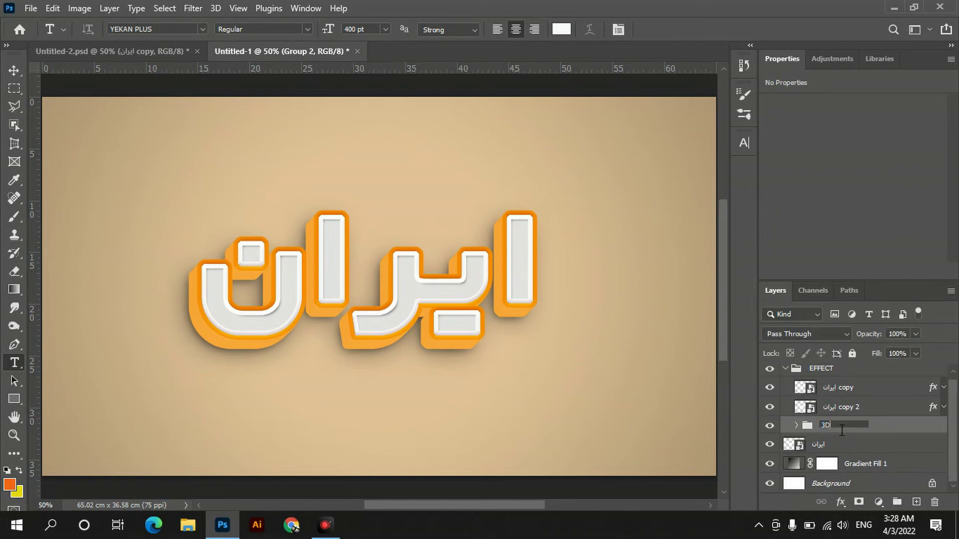
pyautogui.press('Return')
pyautogui.click(786, 369)
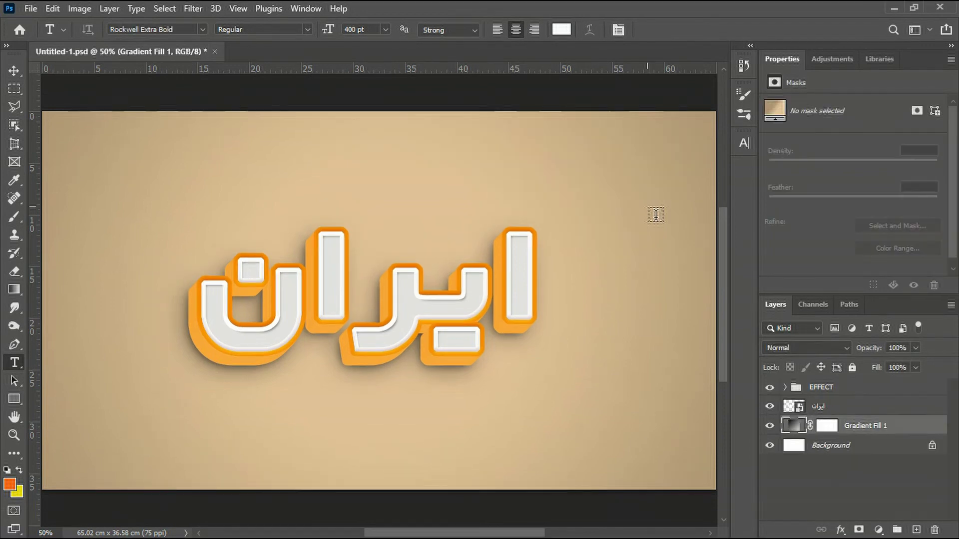
# Step: Rename the ایران smart object layer below the EFFECT group as TEXT
pyautogui.doubleClick(822, 409)
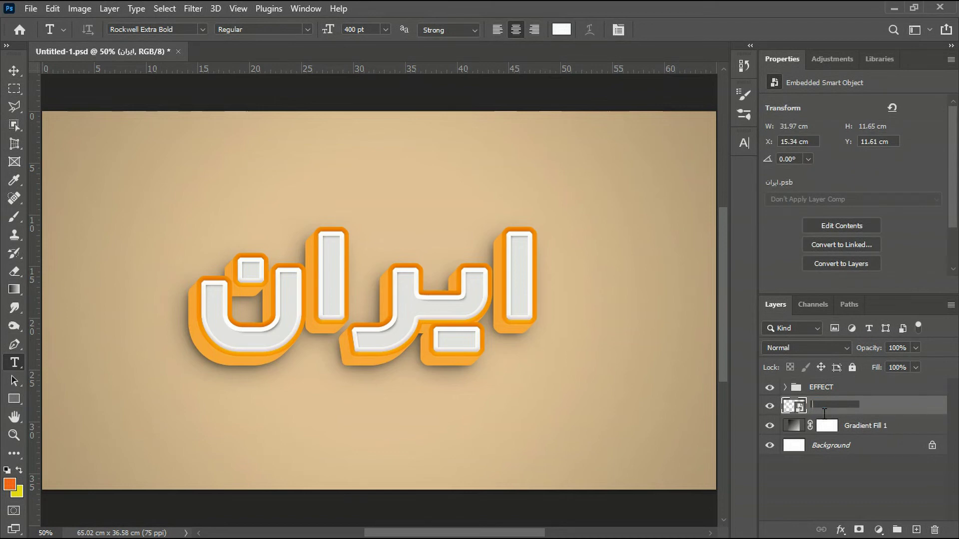
pyautogui.click(848, 425)
pyautogui.click(847, 425)
pyautogui.click(821, 412)
pyautogui.doubleClick(821, 409)
pyautogui.click(809, 414)
# Step: Replace the text inside the TEXT smart object with سپاسگزارم, then save and close its contents
pyautogui.doubleClick(799, 406)
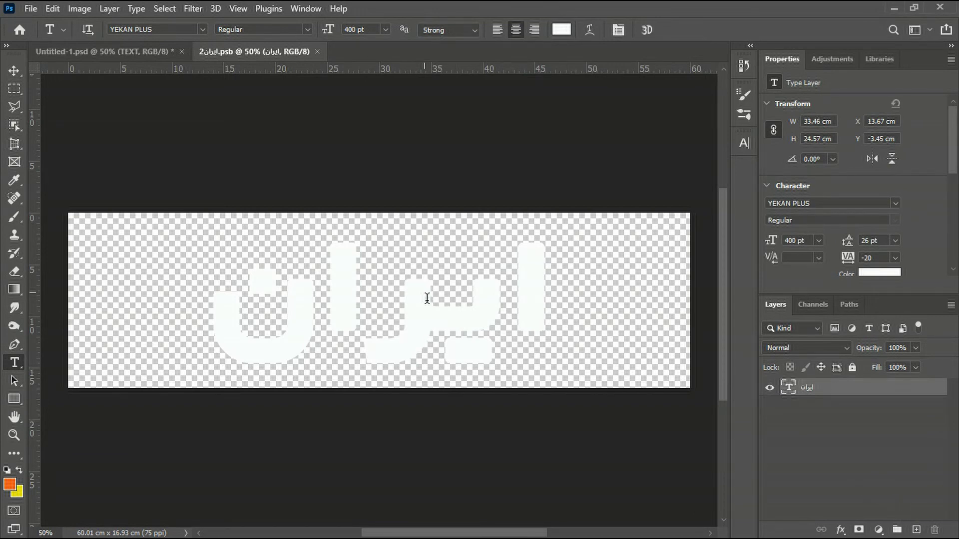
pyautogui.doubleClick(385, 304)
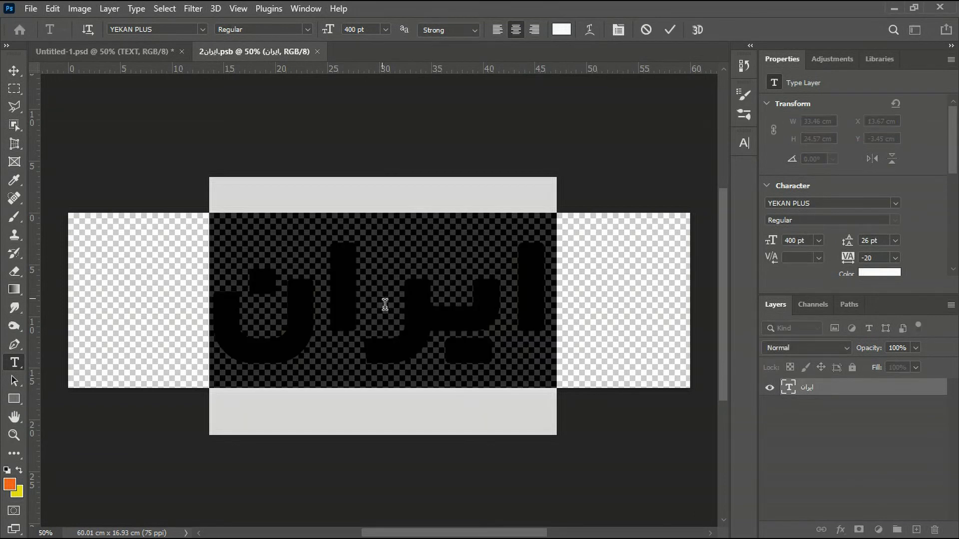
pyautogui.write('s')
pyautogui.press('BackSpace')
pyautogui.write('صپاسگ')
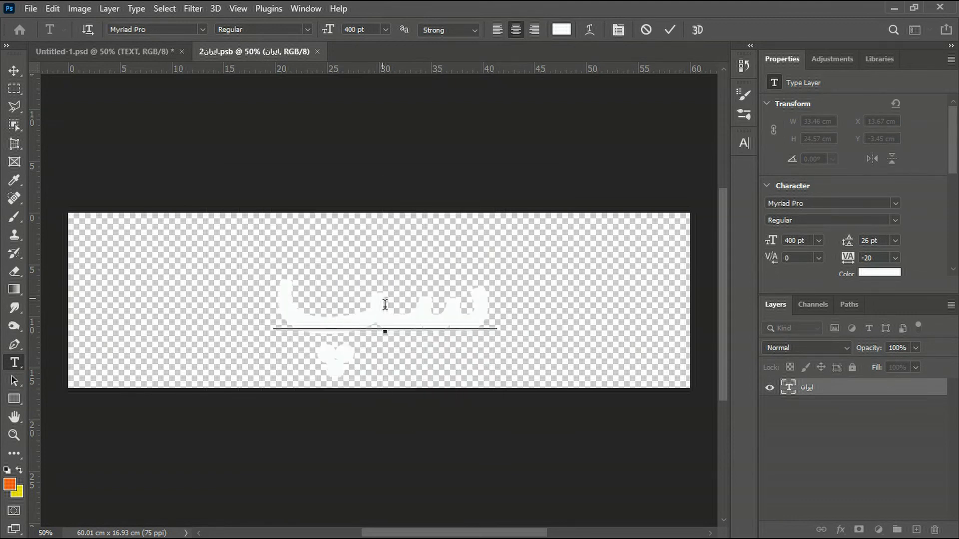
pyautogui.write('زارم')
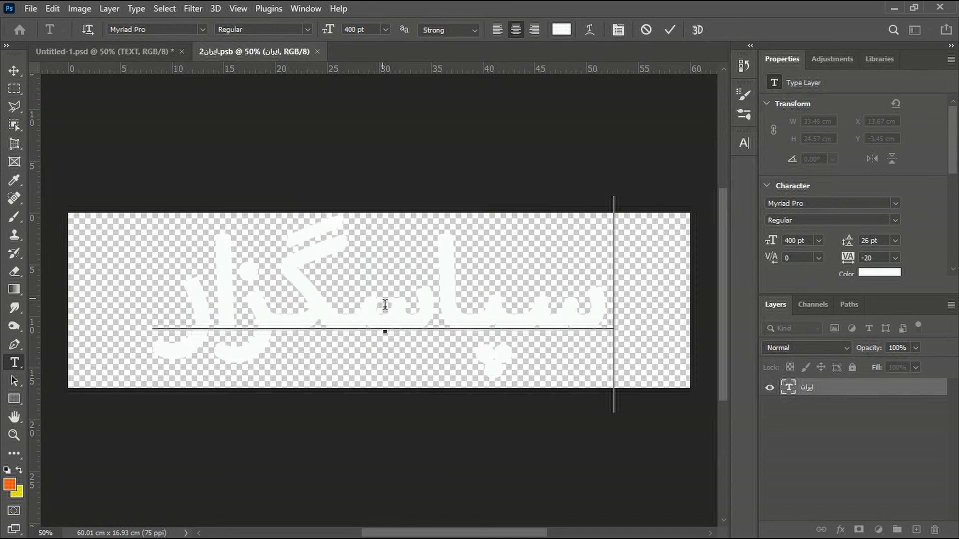
pyautogui.click(670, 30)
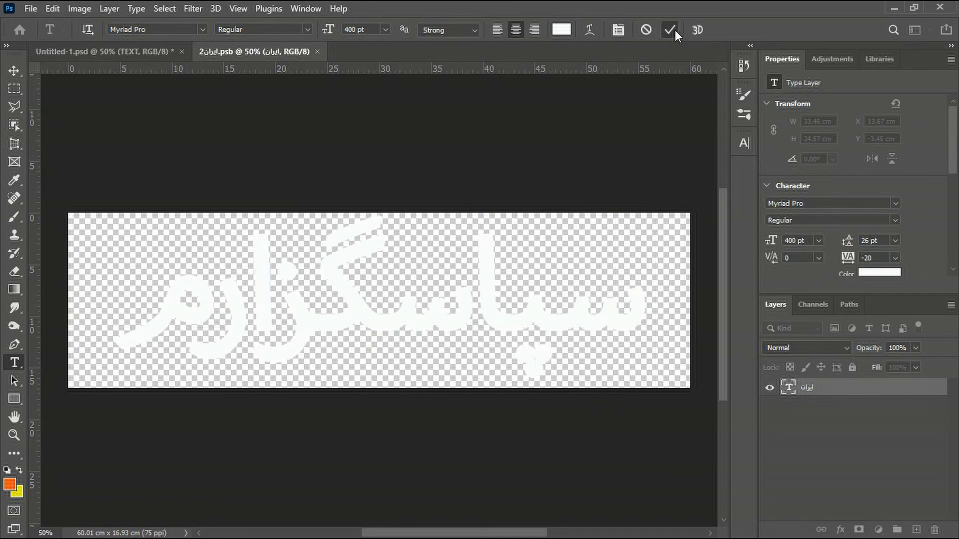
pyautogui.click(340, 51)
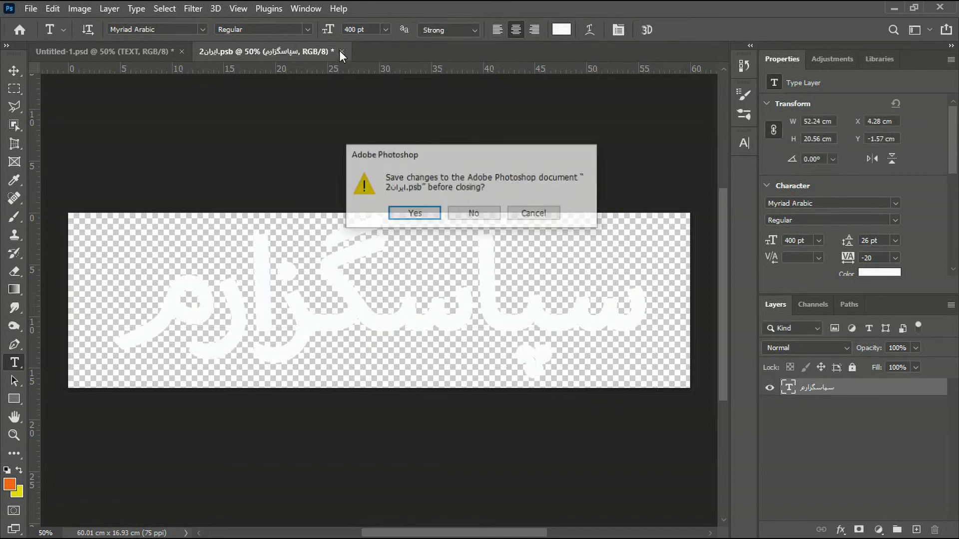
pyautogui.click(420, 214)
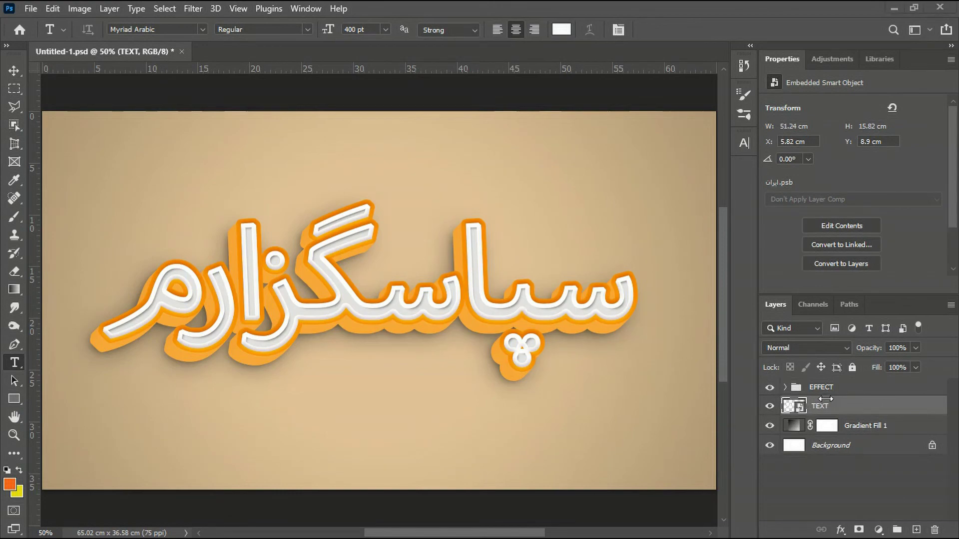
# Step: Open the contents of the TEXT smart object and clear its existing text, keeping the text layer in edit mode
pyautogui.doubleClick(799, 407)
pyautogui.click(442, 315)
pyautogui.hotkey('ctrl', 'a')
pyautogui.write('لایک')
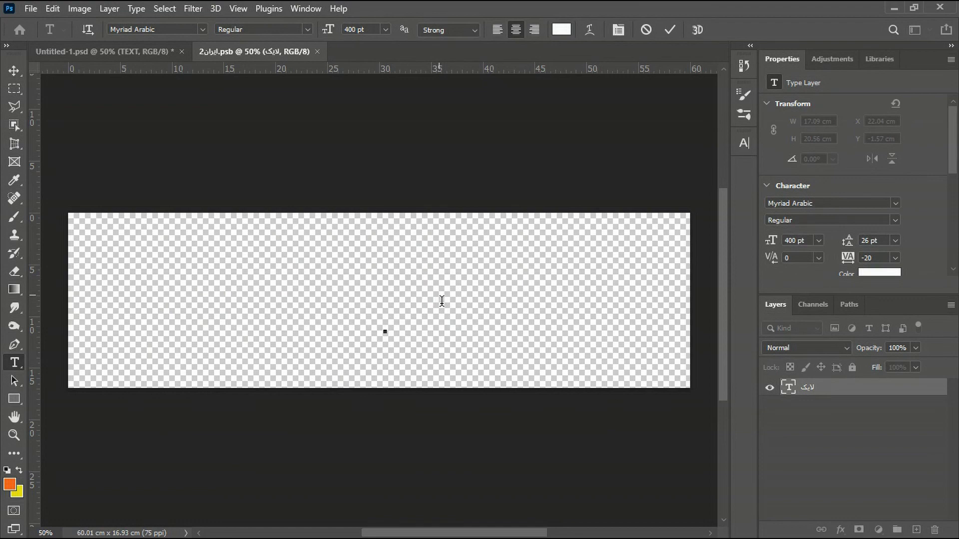
pyautogui.write('۳')
pyautogui.press('BackSpace')
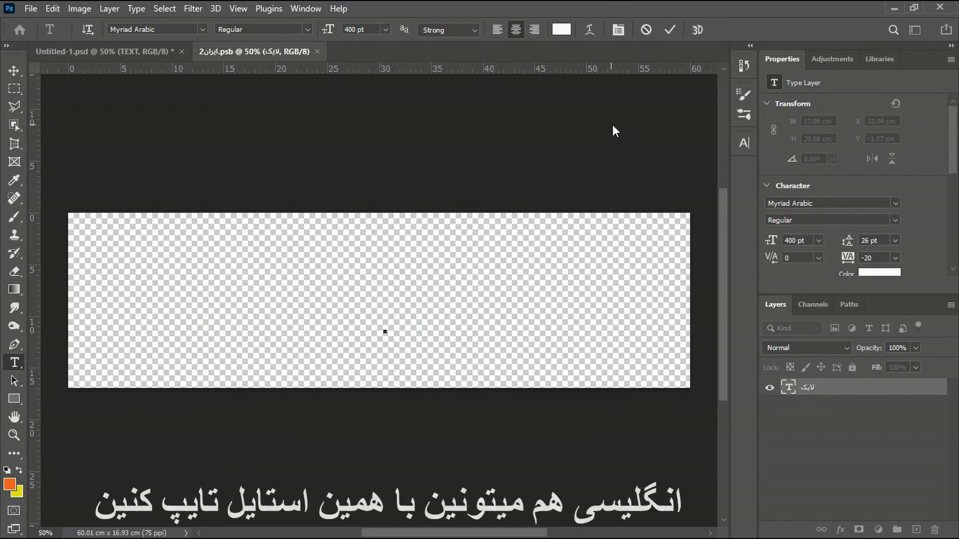
# Step: Set the font of the text being edited to Rockwell Extra Bold
pyautogui.click(201, 30)
pyautogui.press('Up')
pyautogui.press('Up')
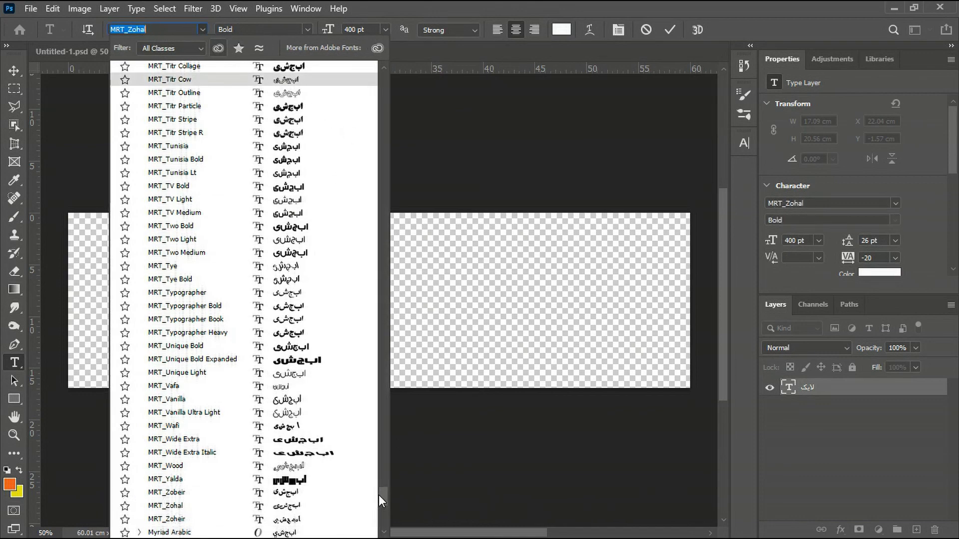
pyautogui.moveTo(382, 495); pyautogui.dragTo(403, 72)
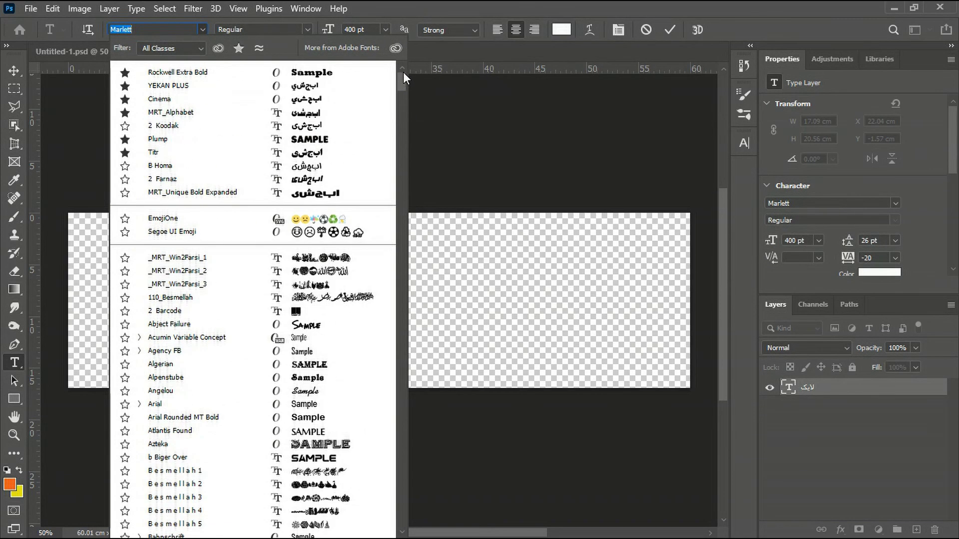
pyautogui.click(193, 72)
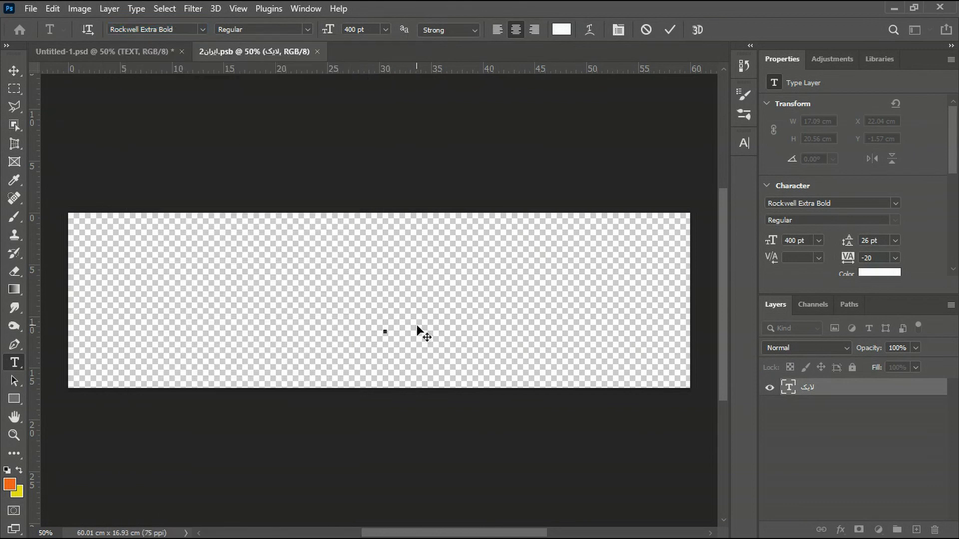
# Step: Enter 3D in capitals as the new wording of the text layer
pyautogui.write('3d')
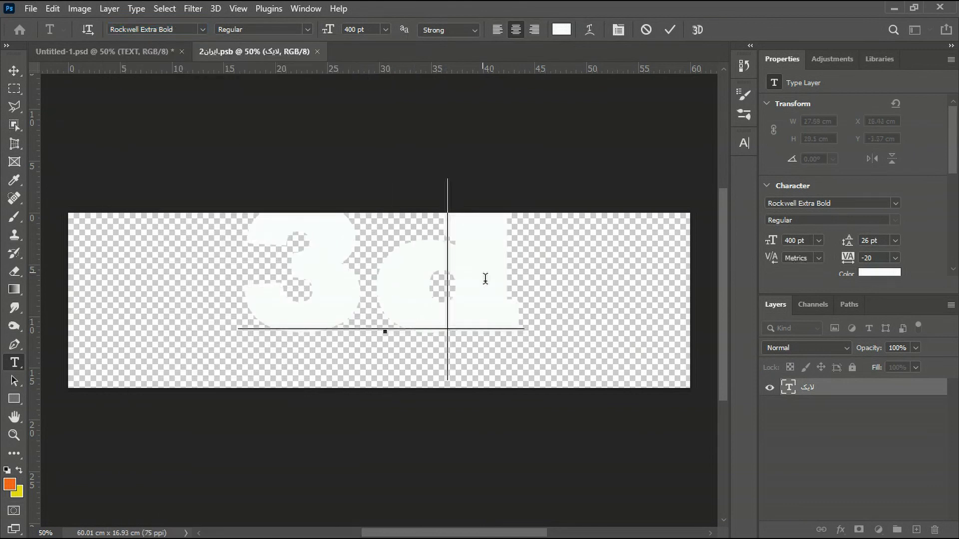
pyautogui.press('BackSpace')
pyautogui.write('D')
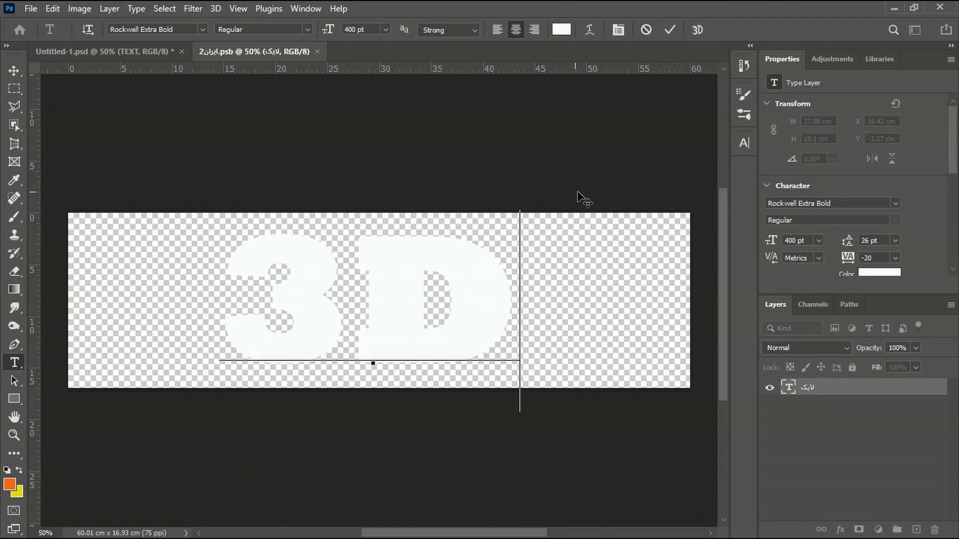
# Step: Shift the 3D text to the middle of the canvas, then save and close the smart object's contents
pyautogui.moveTo(578, 197); pyautogui.dragTo(605, 197)
pyautogui.click(670, 31)
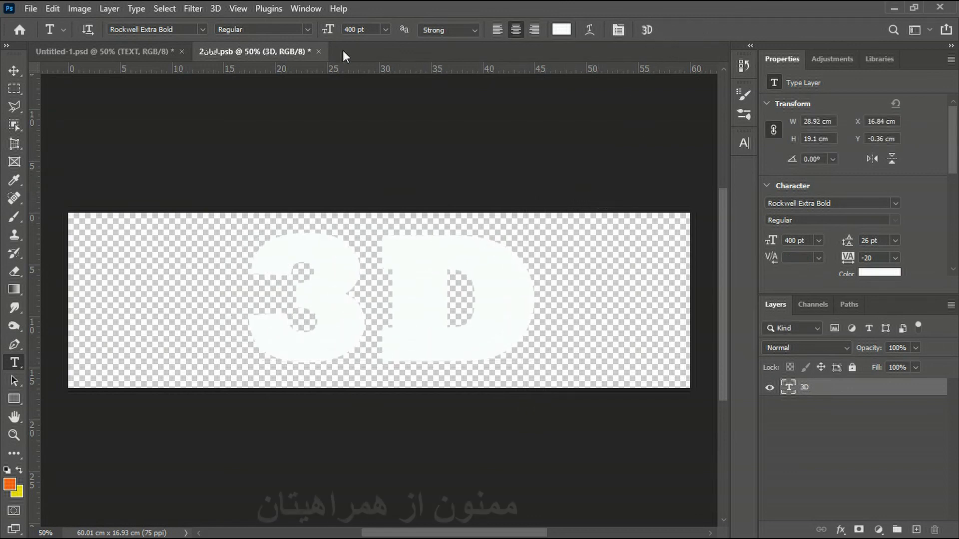
pyautogui.click(318, 51)
pyautogui.click(414, 214)
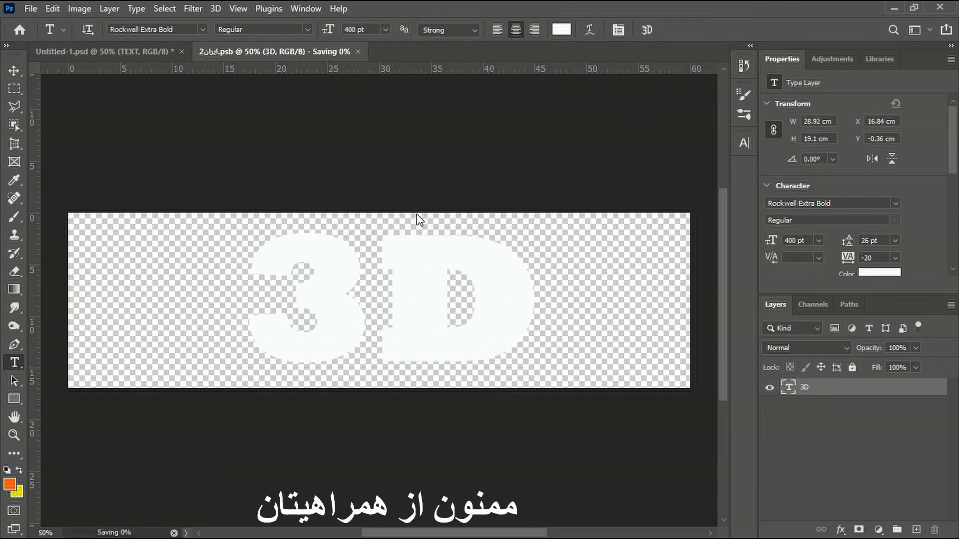